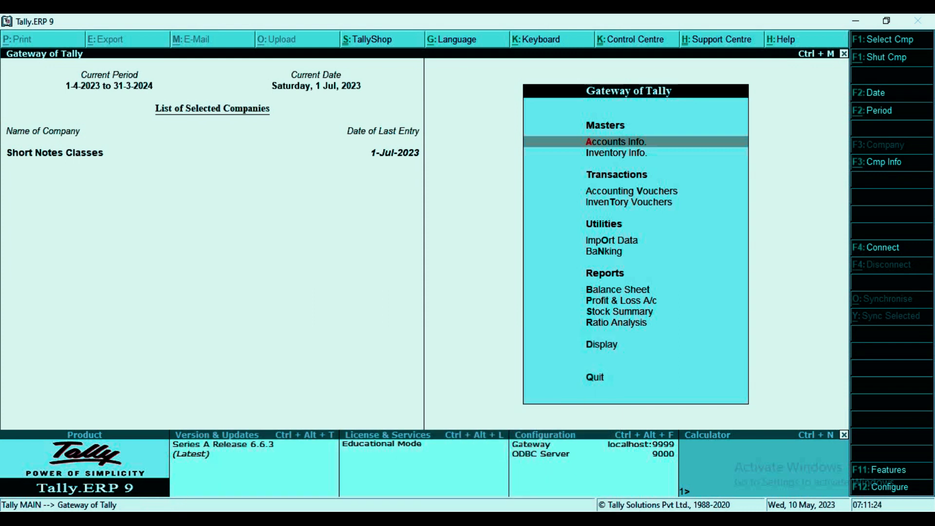
# Enable purchase order processing and sales order processing in the company's Inventory Features.
pyautogui.press('F11')
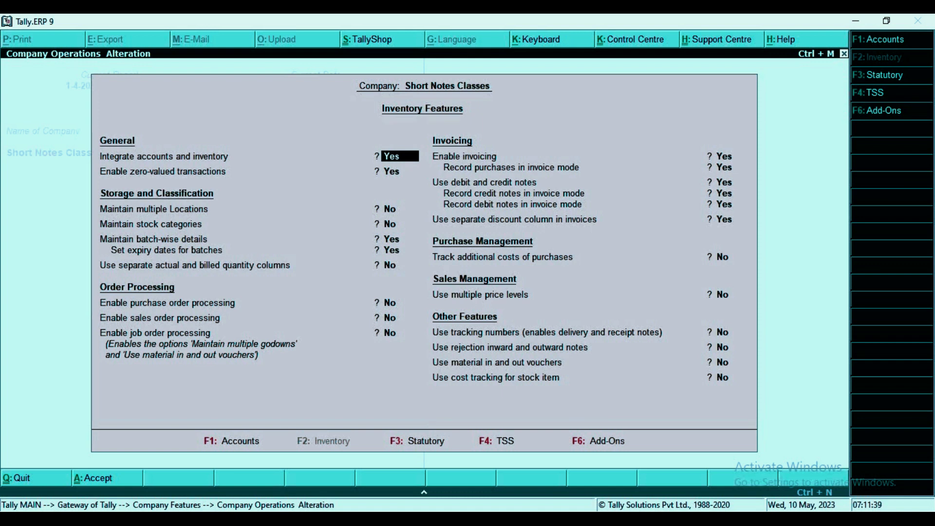
pyautogui.press('Return')
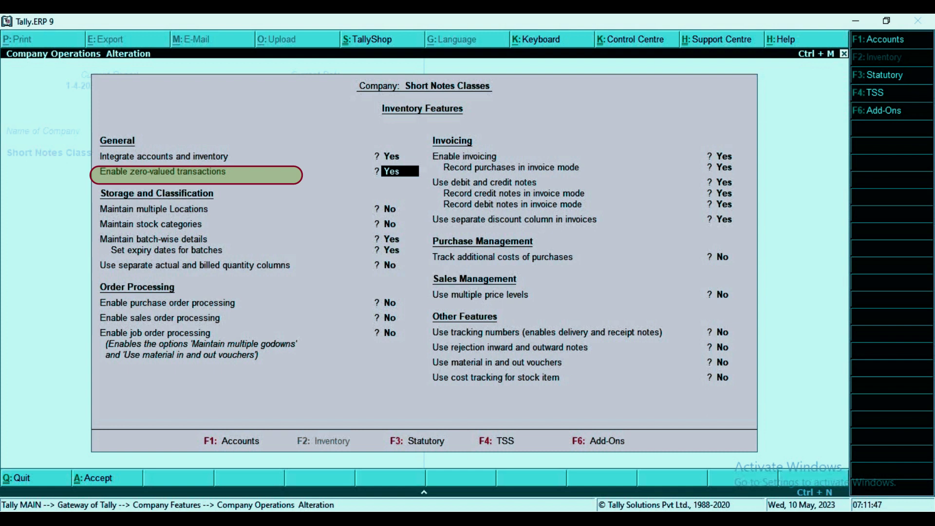
pyautogui.press('Return')
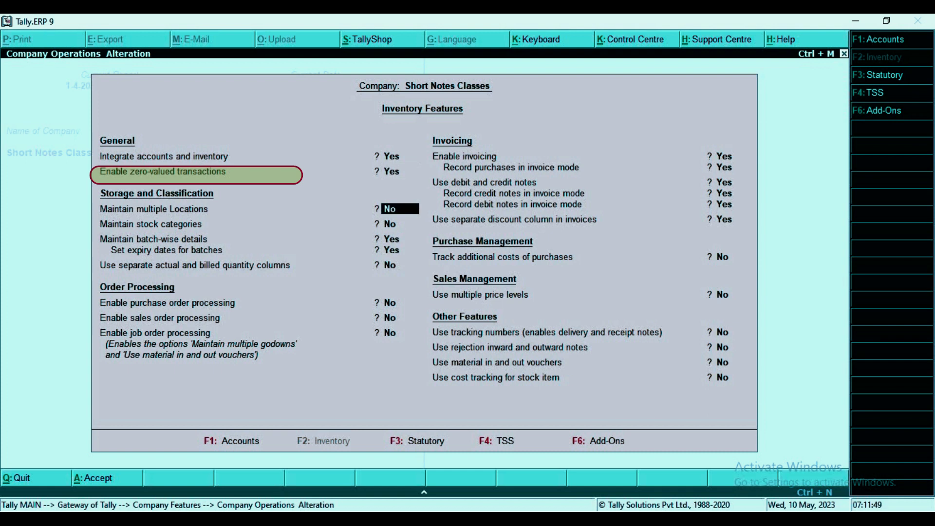
pyautogui.press('Return')
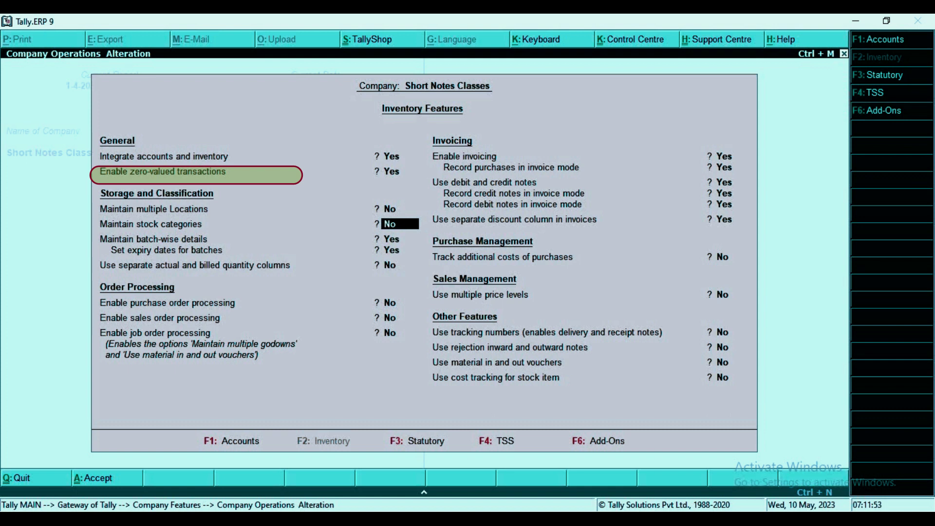
pyautogui.press('Return')
pyautogui.press('Return')
pyautogui.press('Return')
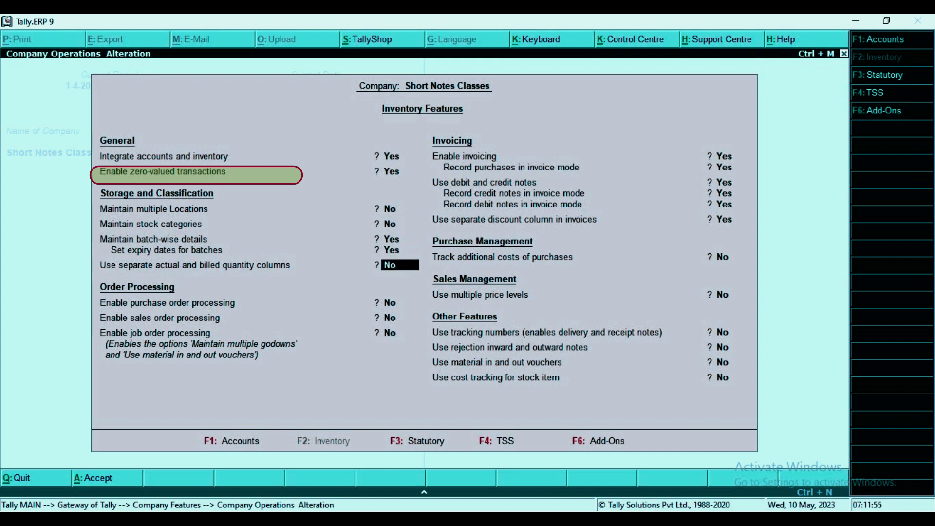
pyautogui.press('Return')
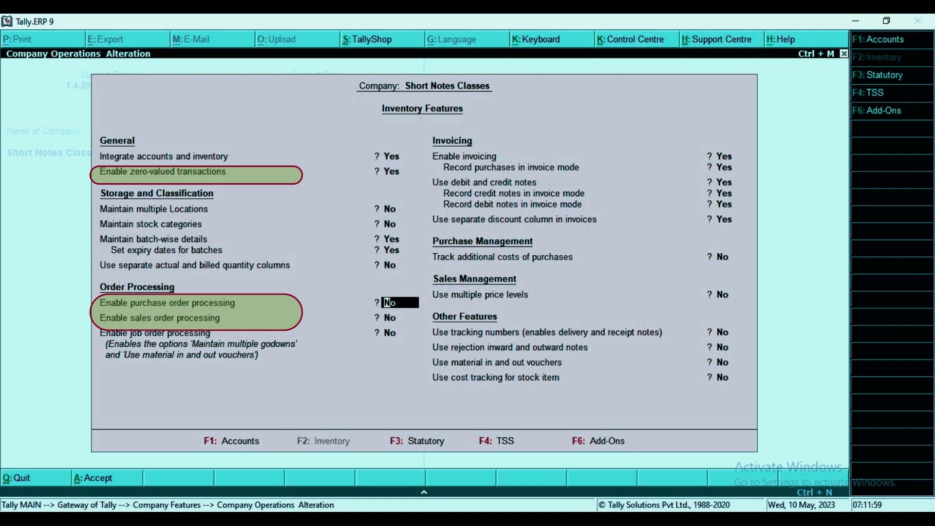
pyautogui.write('y')
pyautogui.press('Return')
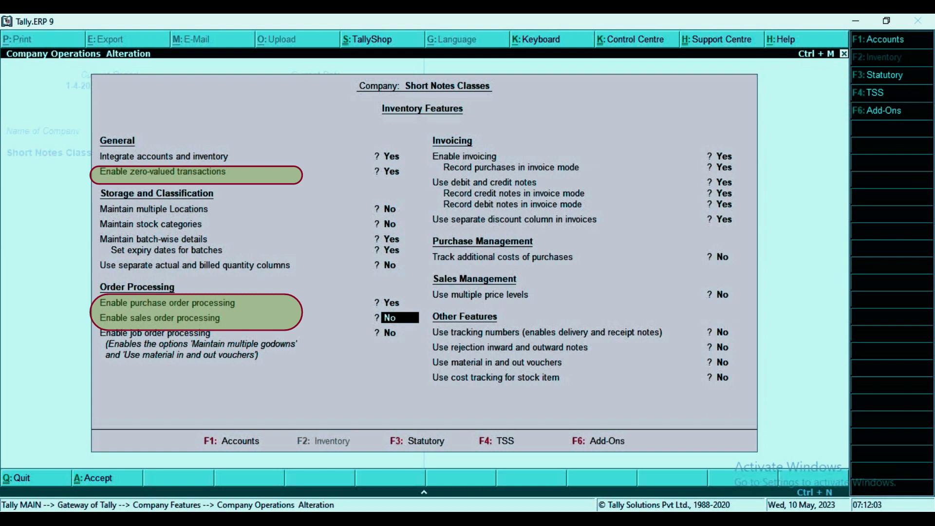
pyautogui.write('yes')
pyautogui.press('Return')
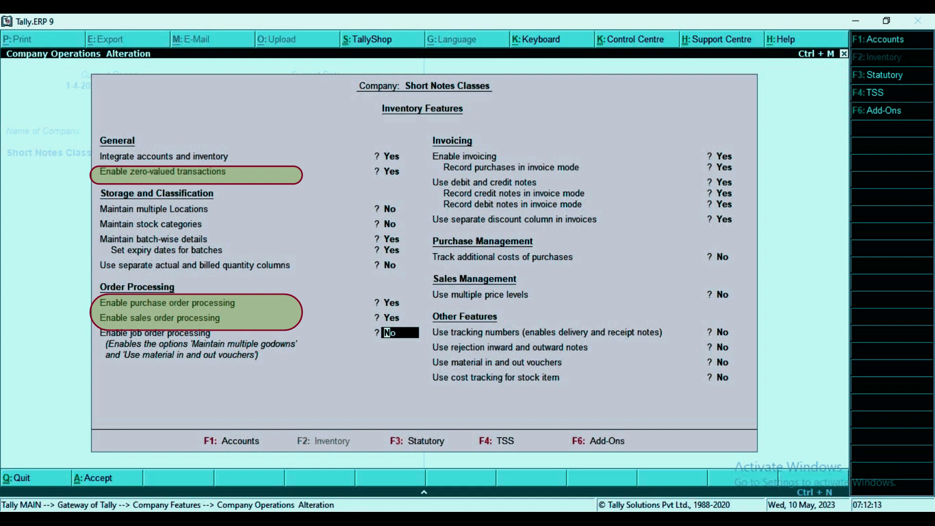
# Enable tracking numbers for delivery and receipt notes, keep the remaining inventory features as they are, and save the settings.
pyautogui.press('Return')
pyautogui.press('Return')
pyautogui.press('Return')
pyautogui.press('Return')
pyautogui.press('Return')
pyautogui.press('Return')
pyautogui.press('Return')
pyautogui.press('Return')
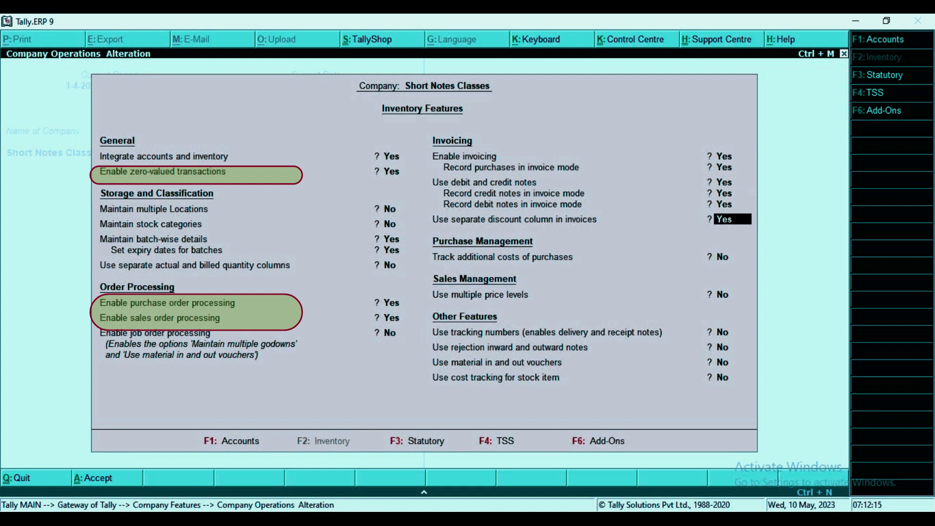
pyautogui.press('Return')
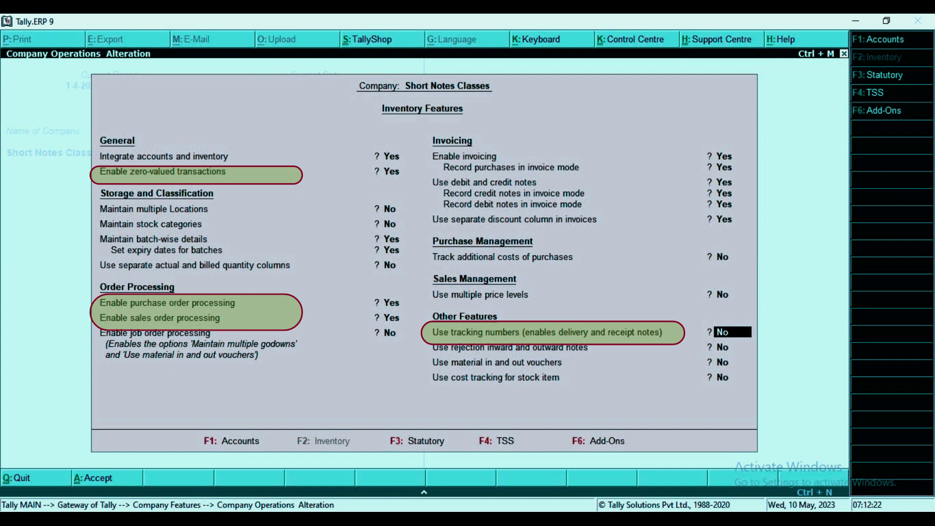
pyautogui.write('y')
pyautogui.press('Return')
pyautogui.press('Return')
pyautogui.press('Return')
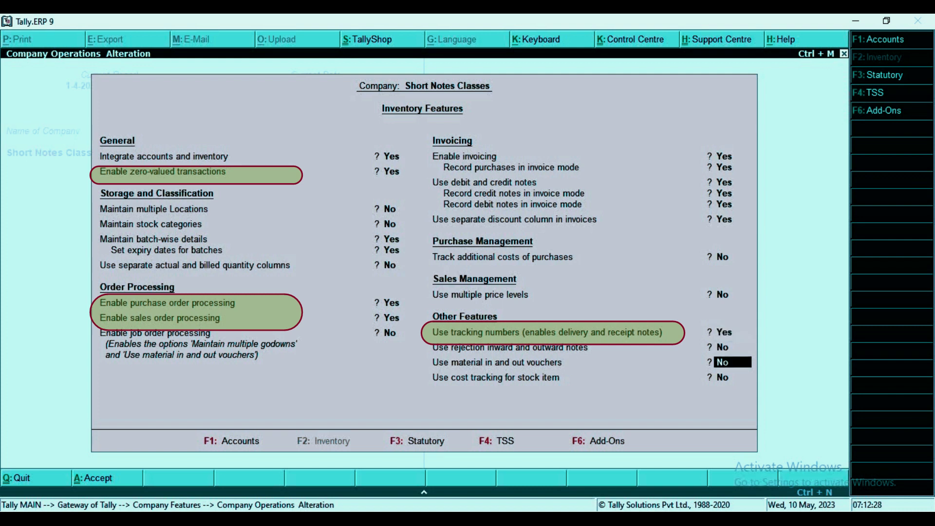
pyautogui.press('Return')
pyautogui.press('Return')
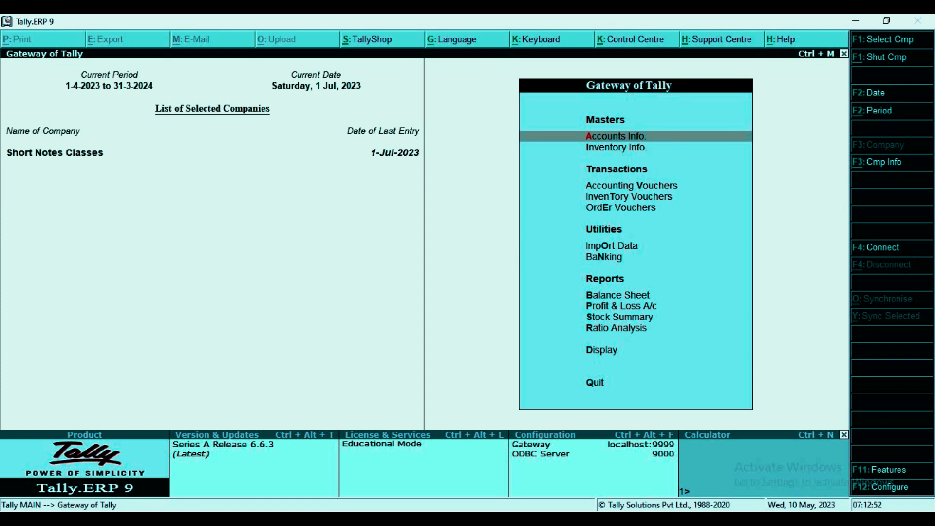
# Start a new single ledger under Accounts Info and name it Amit Multi Store.
pyautogui.press('Return')
pyautogui.press('Down')
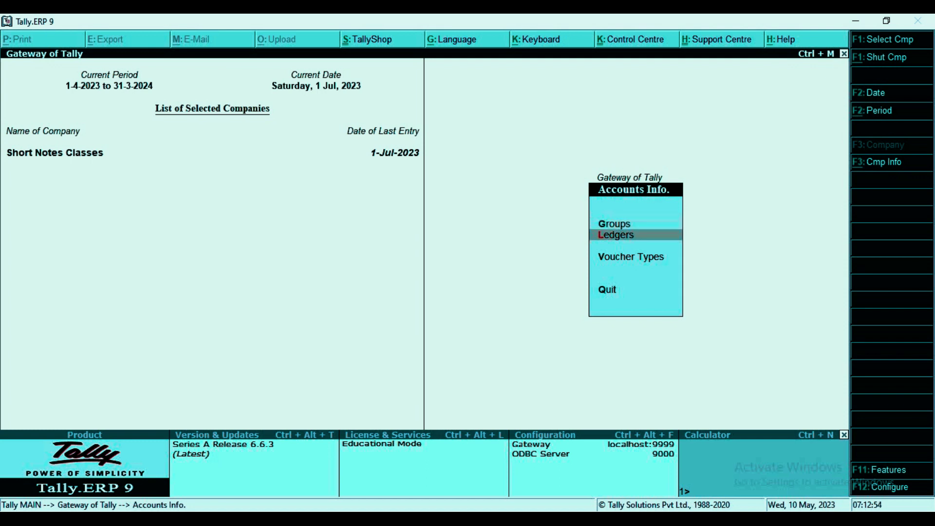
pyautogui.press('Return')
pyautogui.press('Return')
pyautogui.write('Amit')
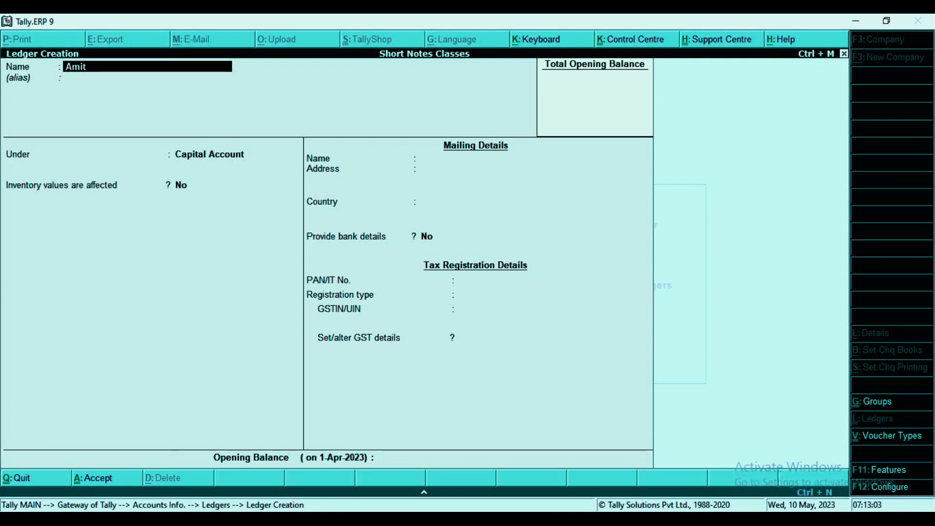
pyautogui.write('Mu')
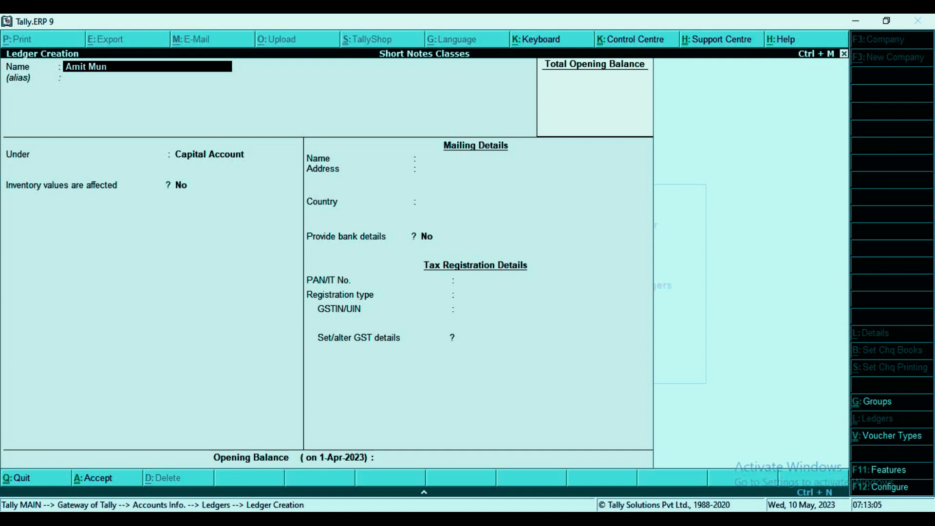
pyautogui.write('lti Store')
pyautogui.press('Return')
# Place the new ledger under the Sundry Creditors group, leaving the alias blank.
pyautogui.press('Return')
pyautogui.write('S')
pyautogui.press('Up')
pyautogui.press('Up')
pyautogui.press('Up')
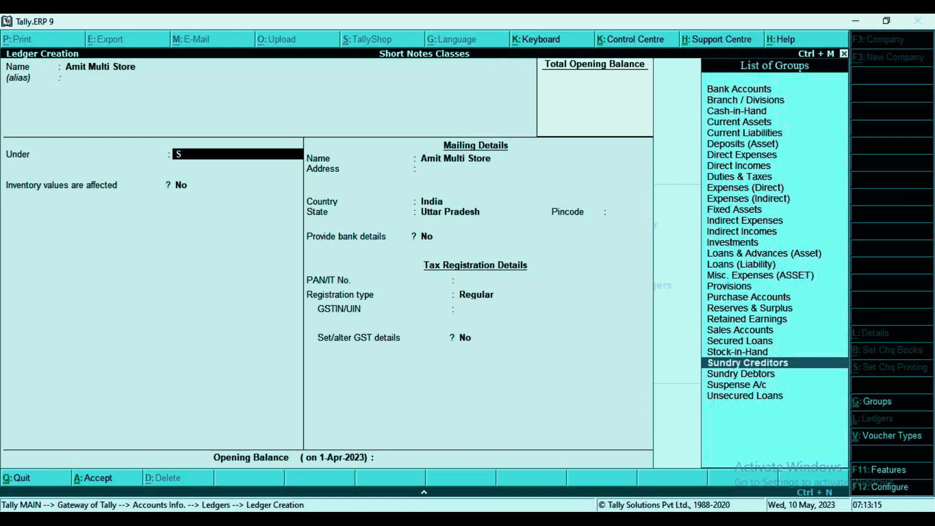
pyautogui.press('Return')
# Keep the ledger's remaining default details without an opening balance, save it, and return to the Gateway of Tally.
pyautogui.press('Return')
pyautogui.press('Return')
pyautogui.press('Return')
pyautogui.press('Return')
pyautogui.press('Return')
pyautogui.press('Return')
pyautogui.press('Return')
pyautogui.press('Return')
pyautogui.press('Return')
pyautogui.press('Return')
pyautogui.press('Return')
pyautogui.press('Return')
pyautogui.press('Return')
pyautogui.press('Return')
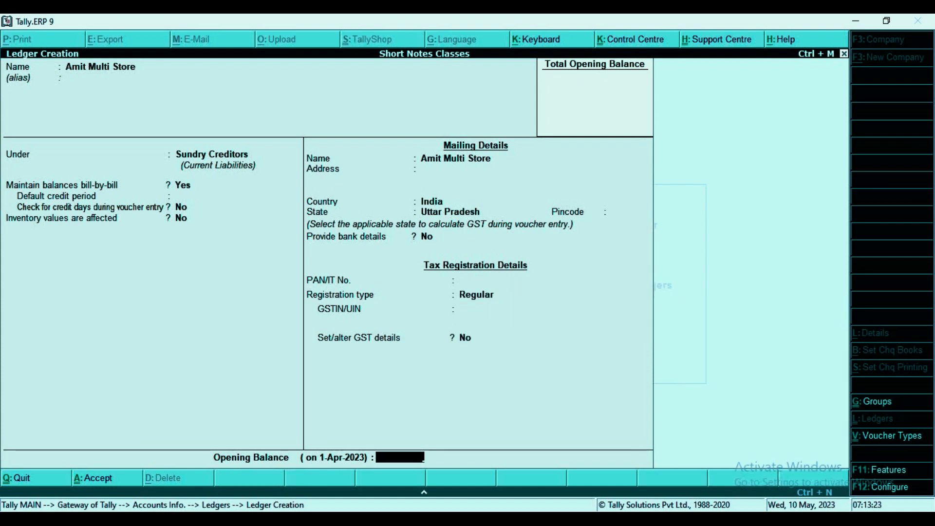
pyautogui.press('Return')
pyautogui.press('Return')
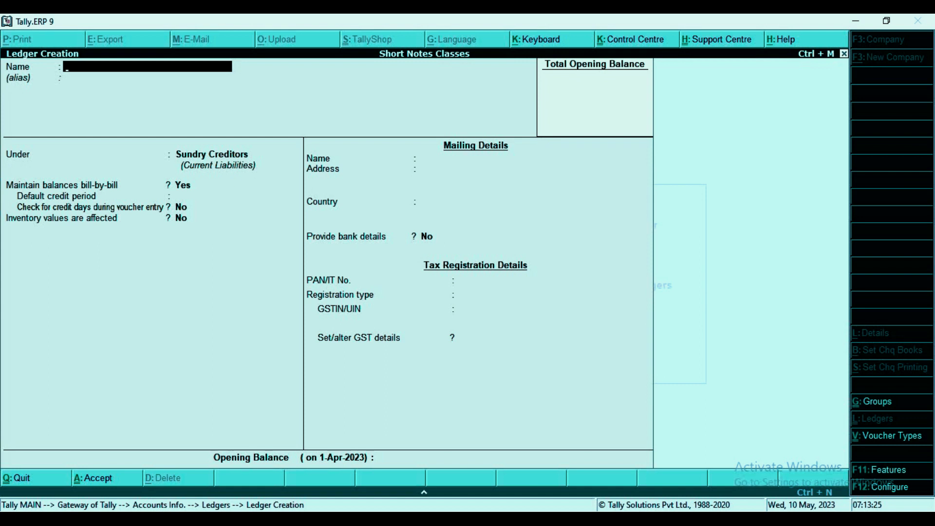
pyautogui.press('Escape')
pyautogui.press('y')
pyautogui.press('Escape')
pyautogui.press('Escape')
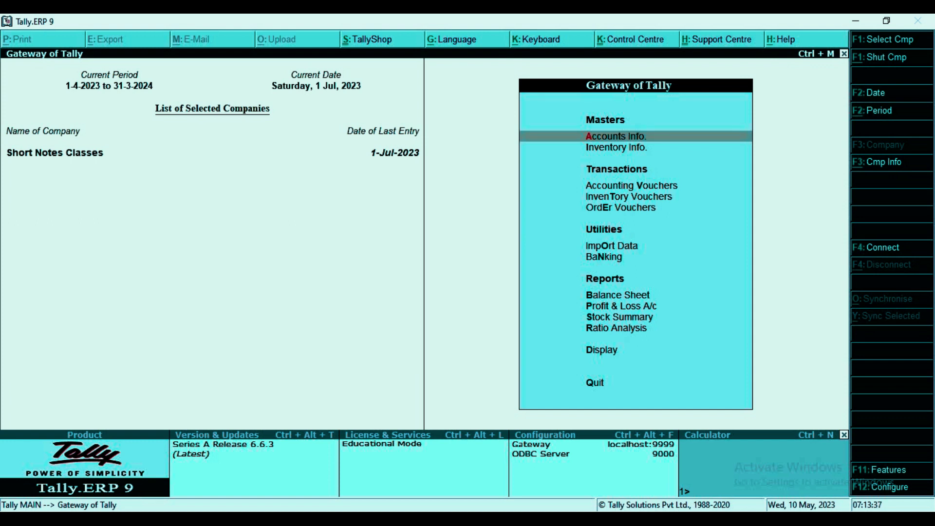
# Look through the blank Purchase Order, Receipt Note, Purchase, Sales Order, Delivery Note and Sales voucher screens.
pyautogui.press('e')
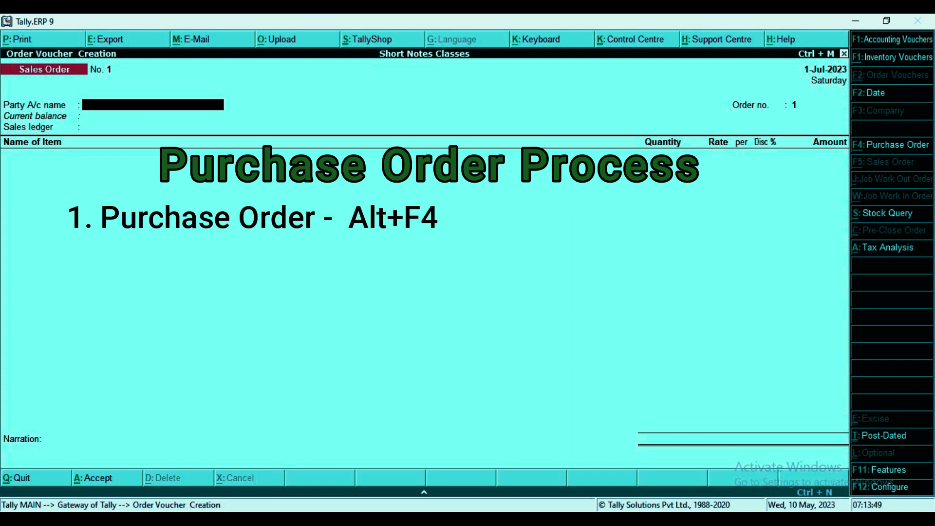
pyautogui.hotkey('alt', 'F4')
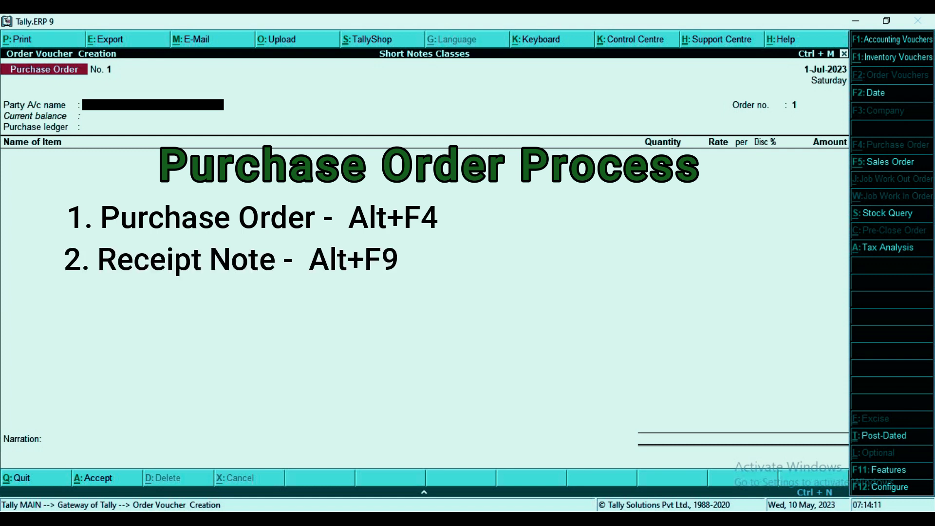
pyautogui.hotkey('alt', 'F9')
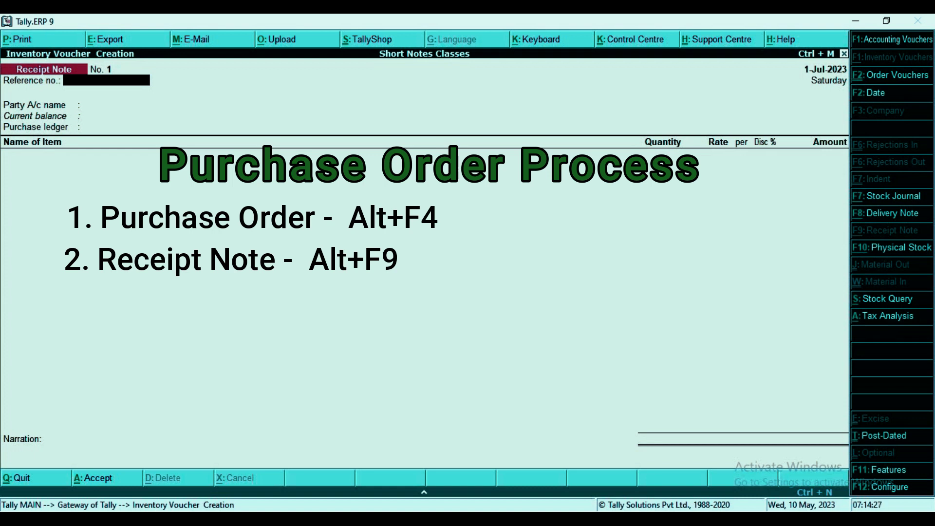
pyautogui.press('F9')
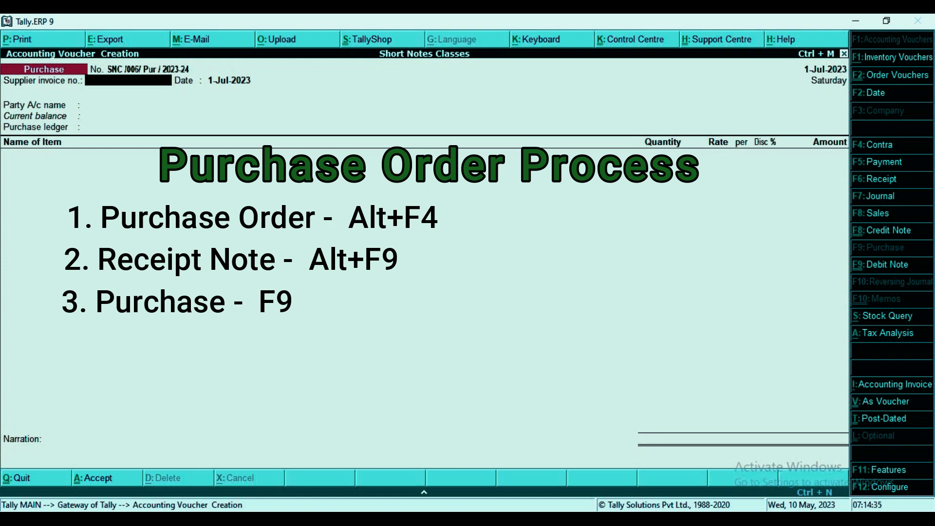
pyautogui.press('F5')
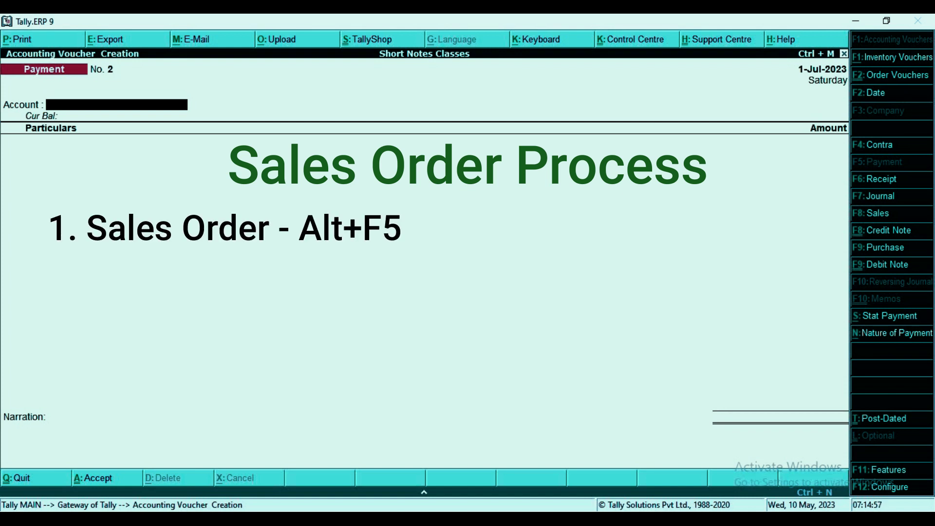
pyautogui.hotkey('alt', 'F5')
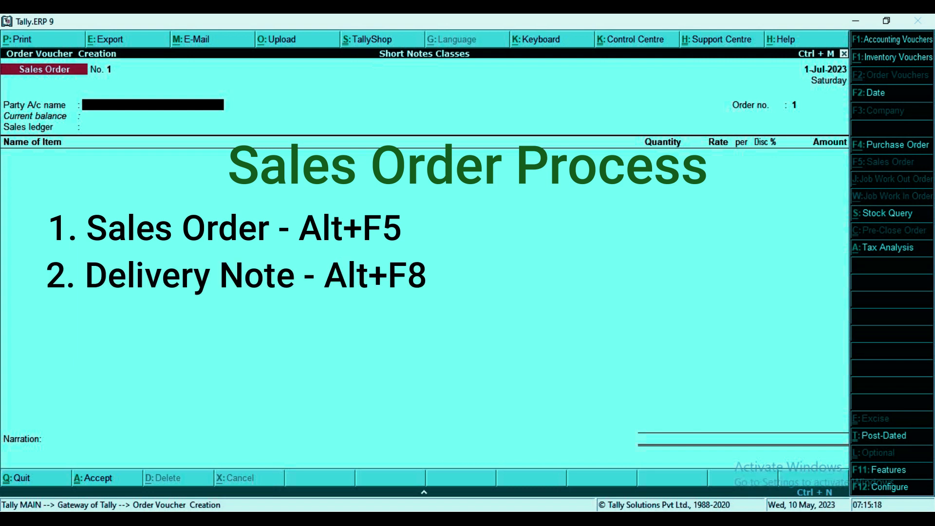
pyautogui.hotkey('alt', 'F8')
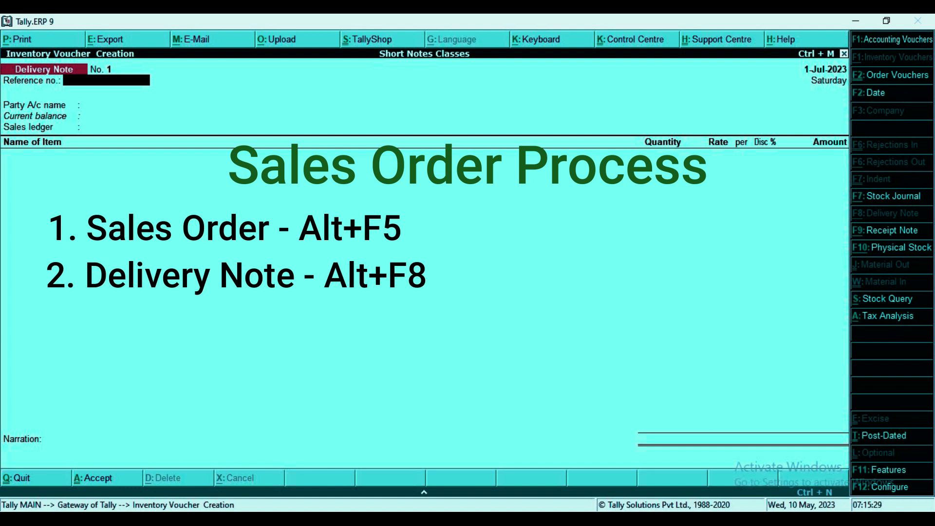
pyautogui.press('F8')
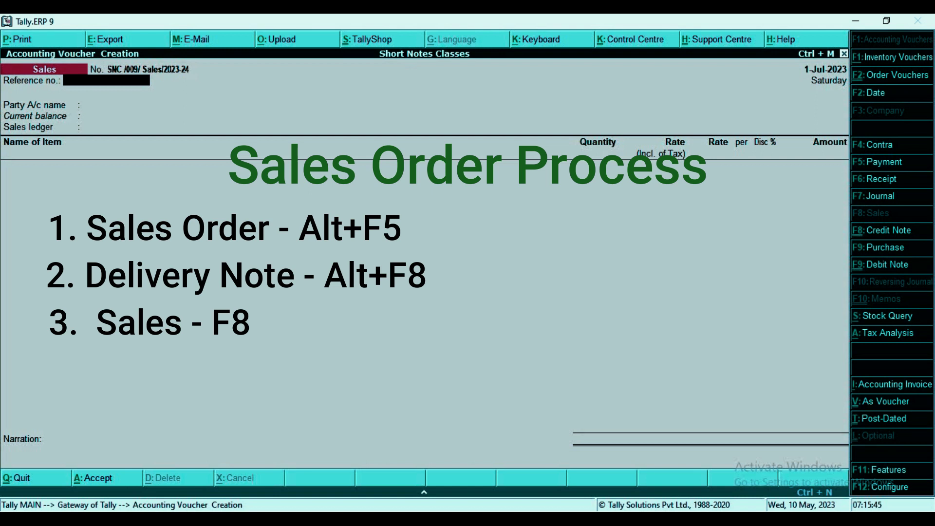
pyautogui.press('F6')
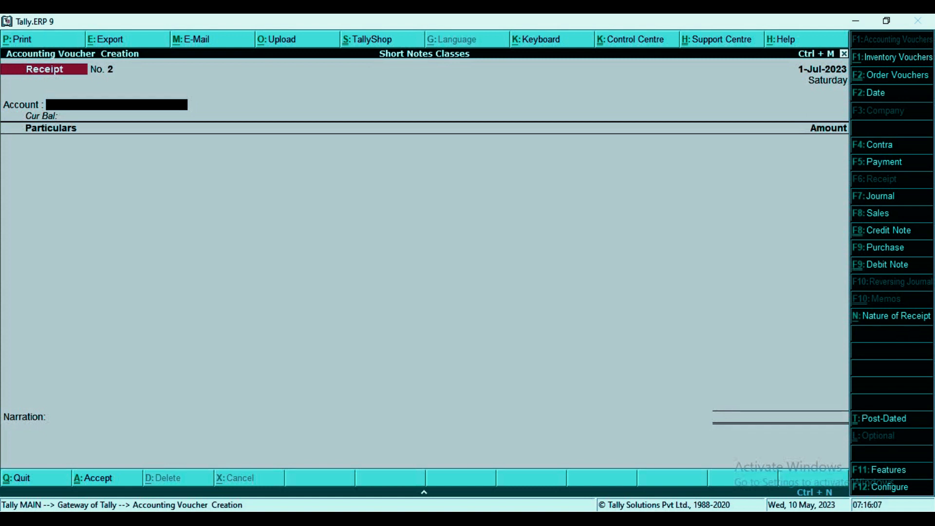
# Start a Purchase Order voucher with Amit Multi Store as the party account and accept the default supplier, order and receipt details.
pyautogui.hotkey('alt', 'F4')
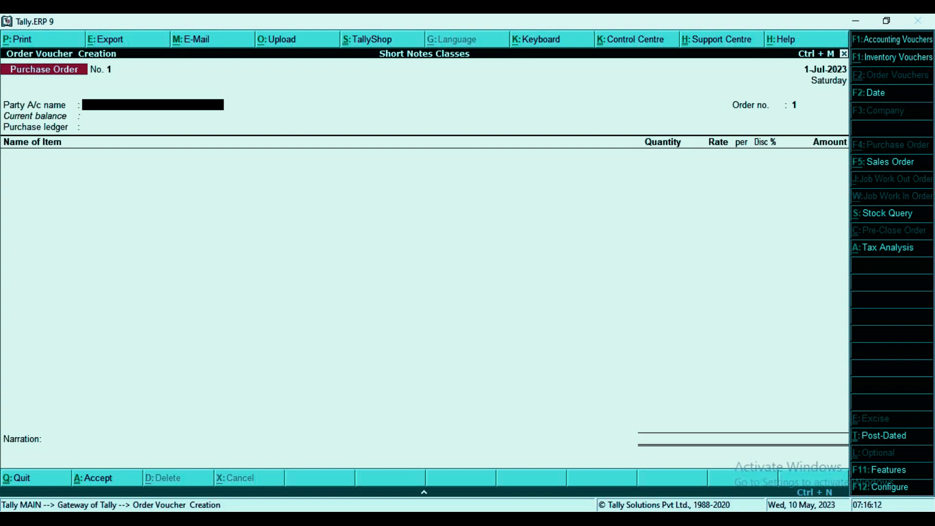
pyautogui.write('A')
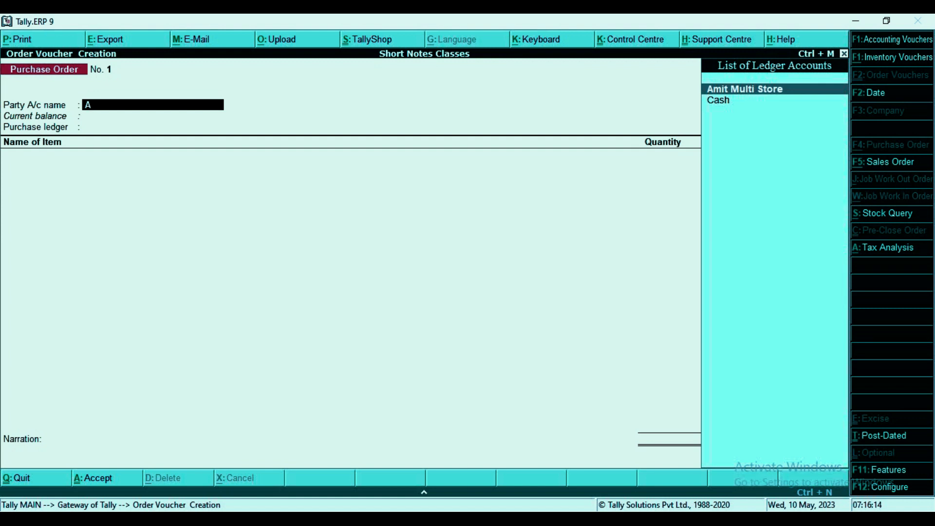
pyautogui.press('Return')
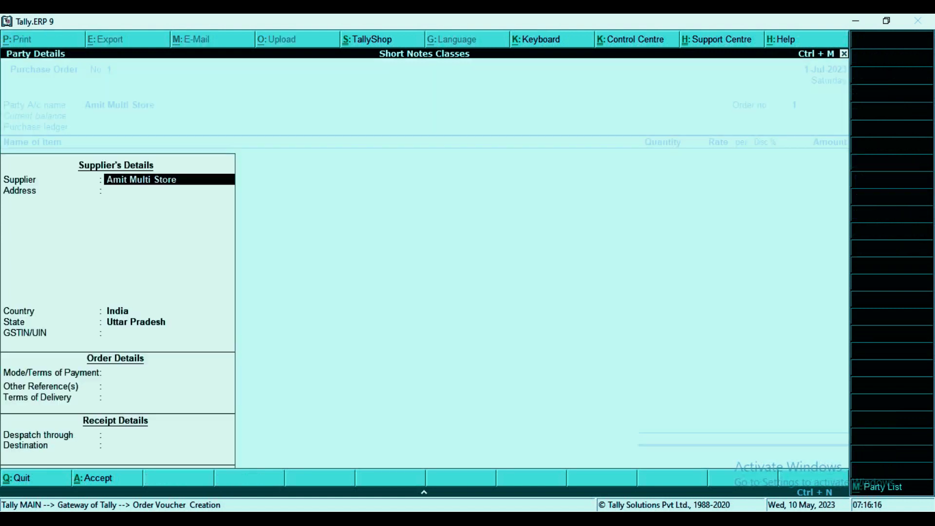
pyautogui.press('Return')
pyautogui.press('Return')
pyautogui.press('Return')
pyautogui.press('Return')
pyautogui.press('Return')
pyautogui.press('Return')
pyautogui.press('Return')
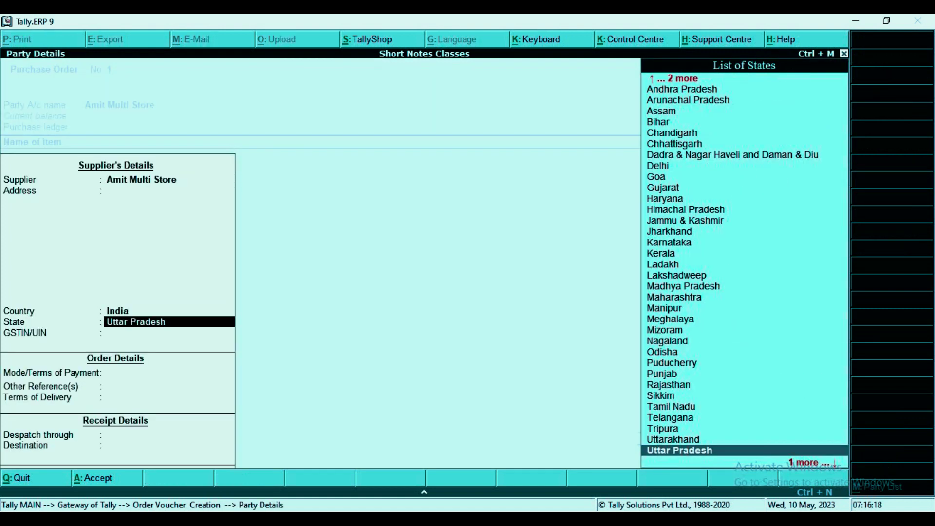
pyautogui.press('Return')
pyautogui.press('Return')
pyautogui.press('Return')
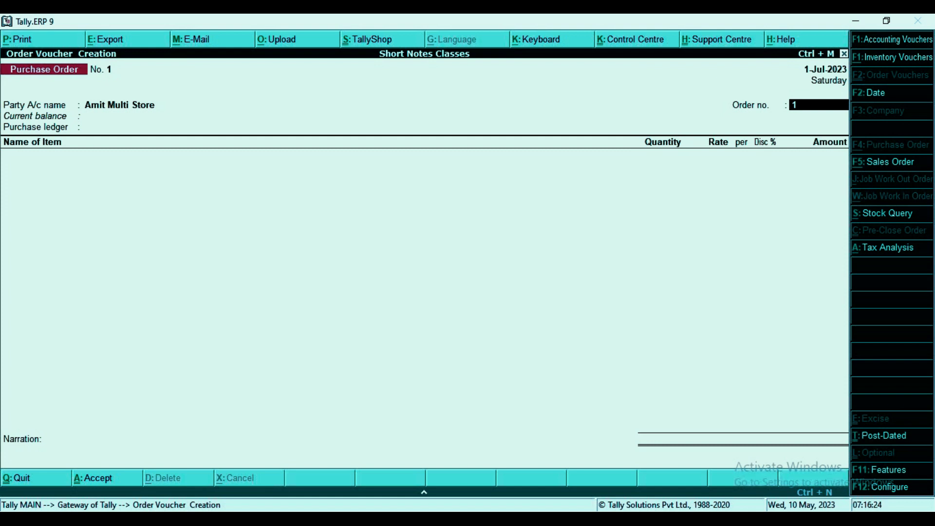
# Enter the purchase order number and choose Purchase as the purchase ledger.
pyautogui.write('PO-001')
pyautogui.press('Return')
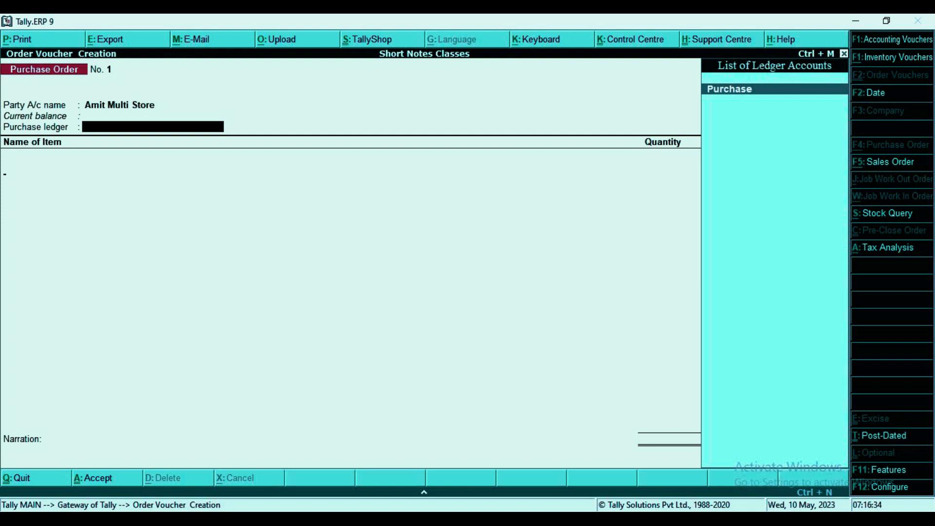
pyautogui.press('Return')
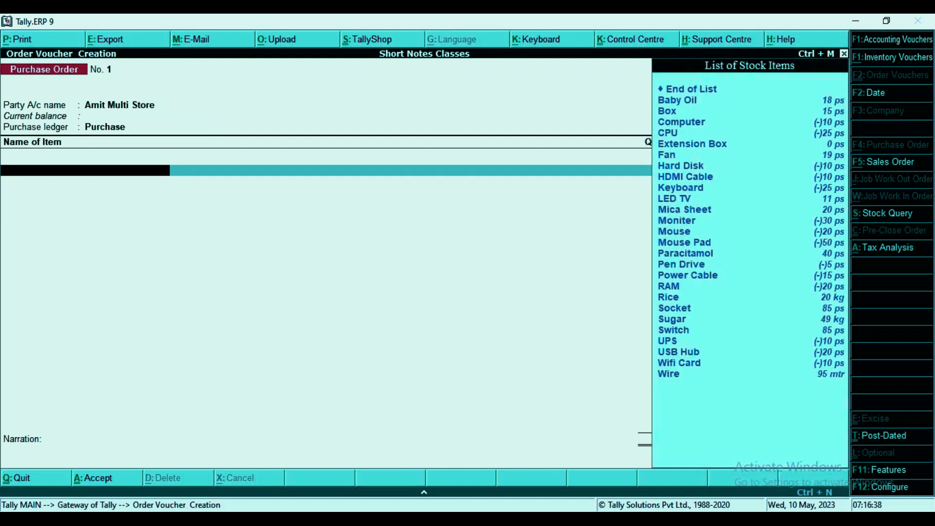
# Add the stock item Computer to the purchase order with a quantity of 20 ps due on 1-Jul-2023, leaving the rate blank.
pyautogui.press('Down')
pyautogui.press('Down')
pyautogui.press('Down')
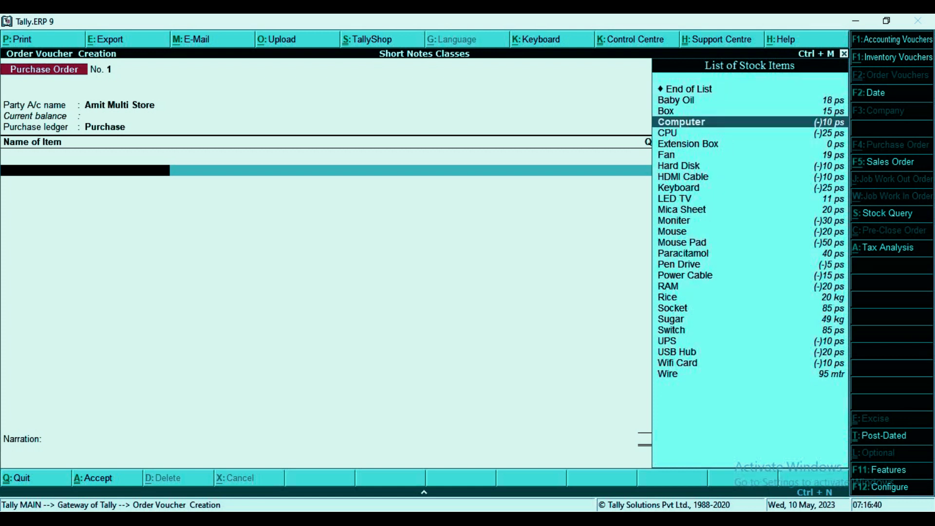
pyautogui.press('Return')
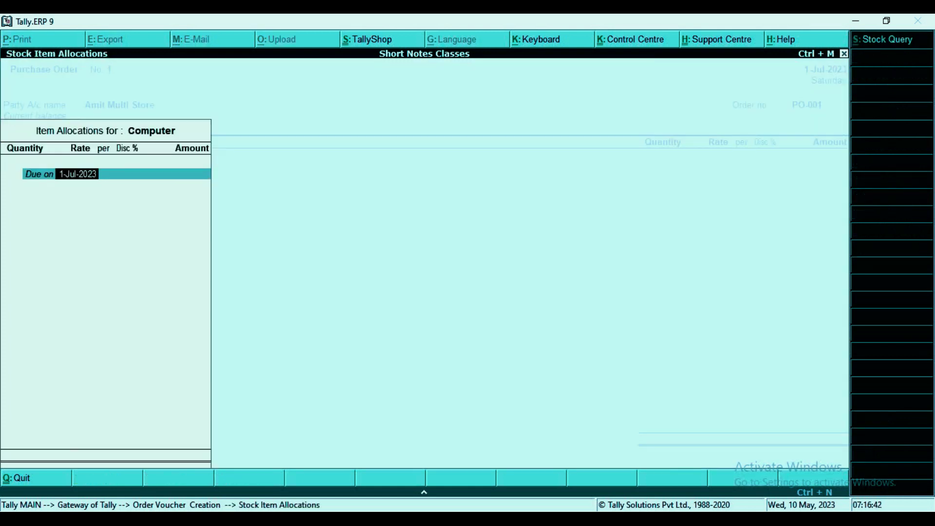
pyautogui.press('Return')
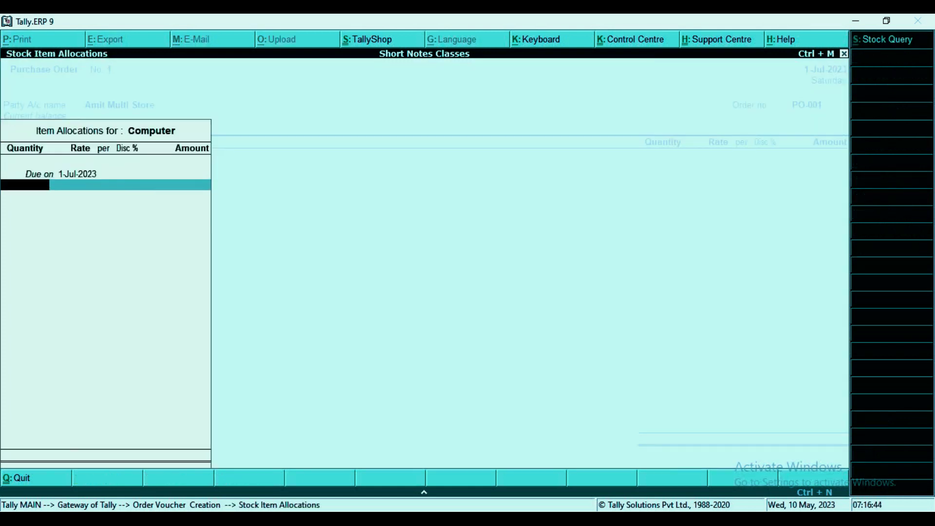
pyautogui.write('20')
pyautogui.press('Return')
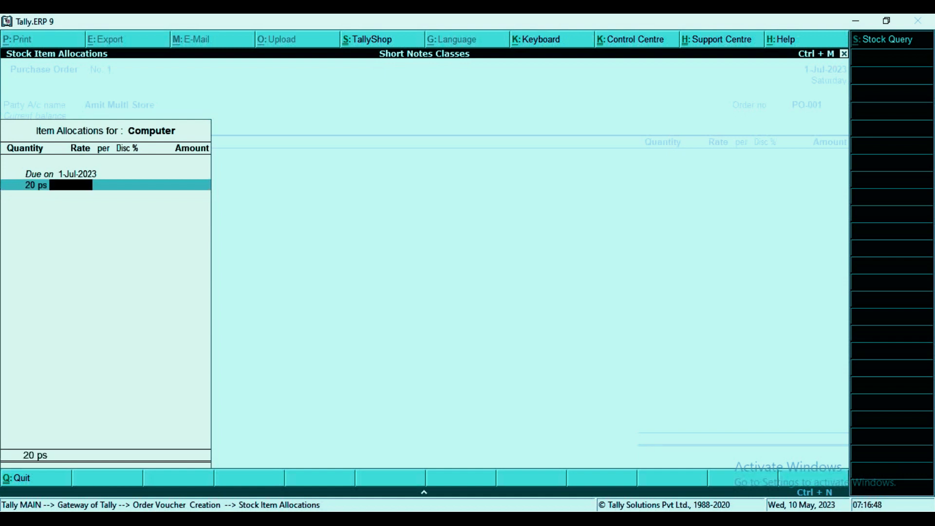
pyautogui.press('Return')
pyautogui.press('Return')
pyautogui.press('Return')
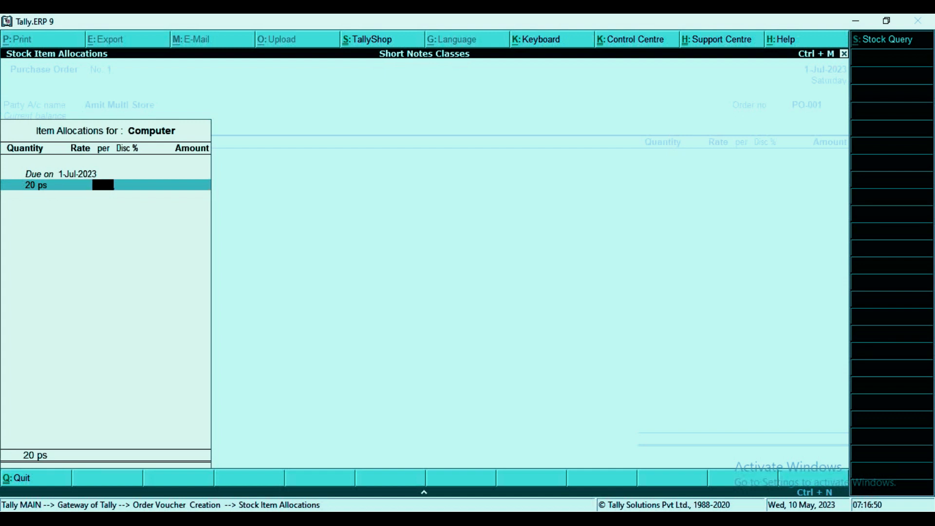
pyautogui.press('Return')
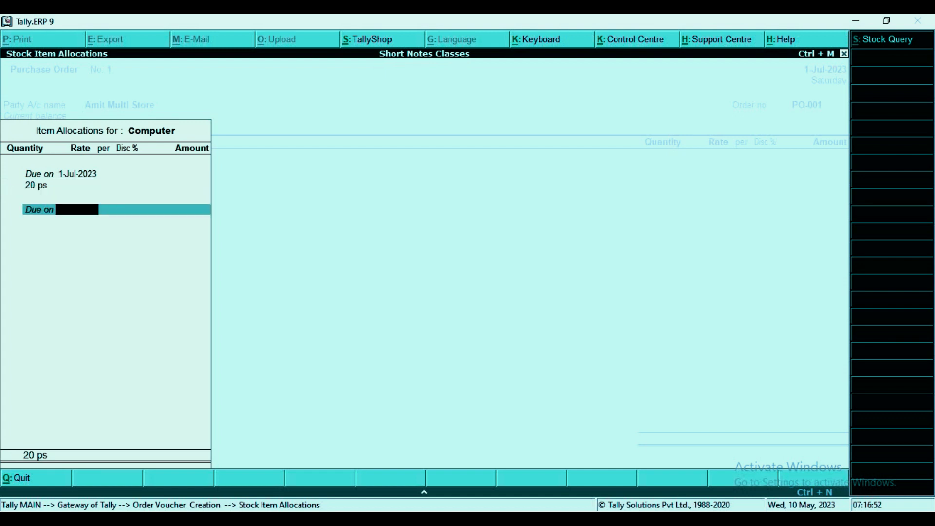
pyautogui.press('Return')
pyautogui.press('Return')
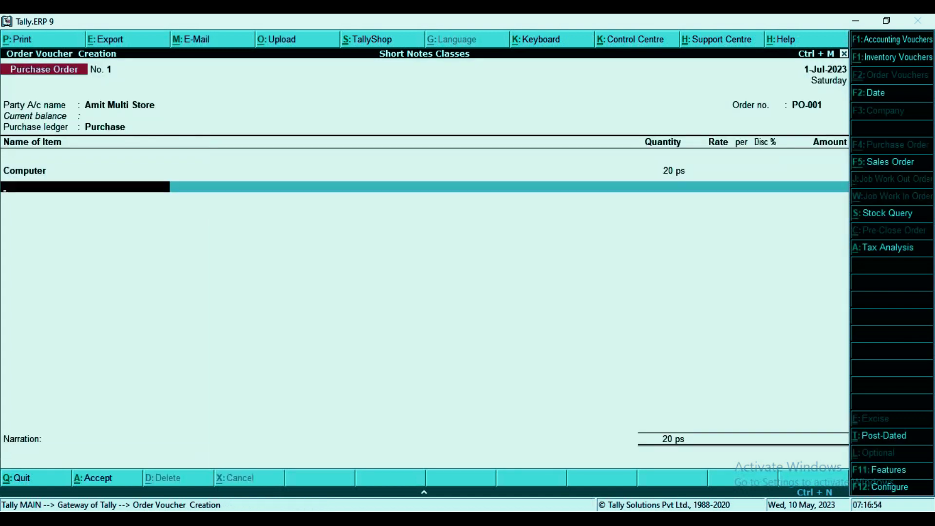
# Add the stock item Mouse to the purchase order with a quantity of 25 ps due on 1-Jul-2023, leaving the rate blank.
pyautogui.write('Mo')
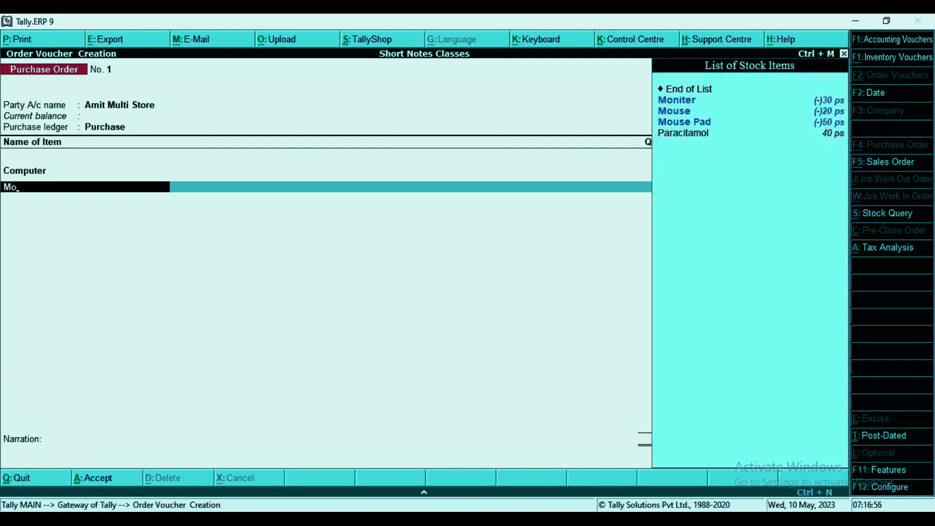
pyautogui.press('Down')
pyautogui.press('Return')
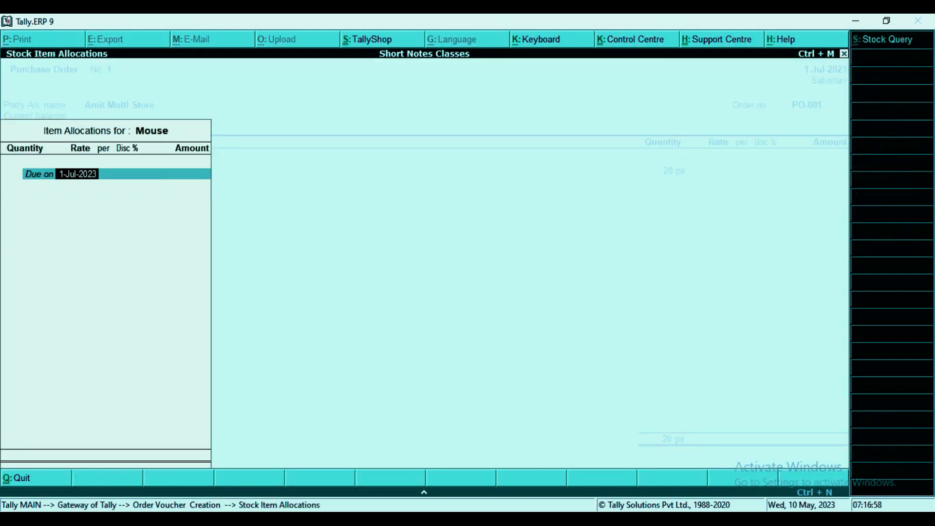
pyautogui.press('Return')
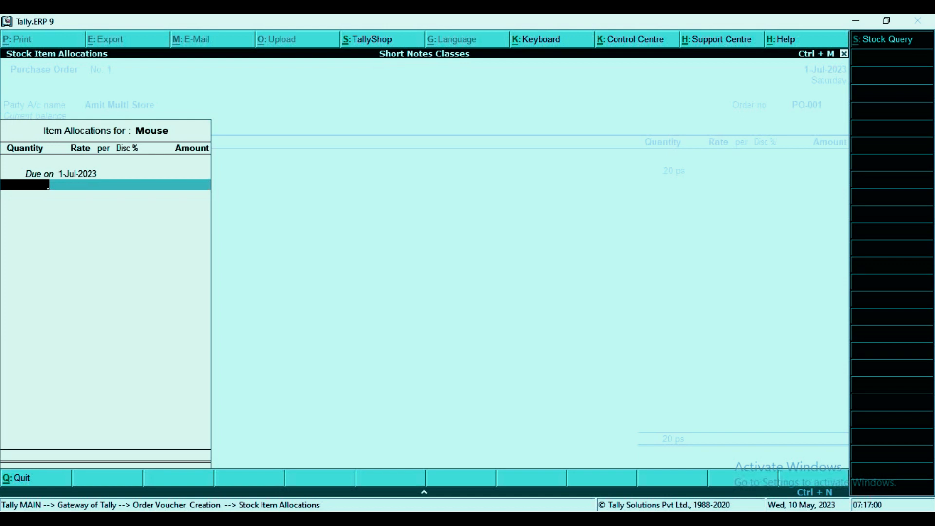
pyautogui.write('25')
pyautogui.press('Return')
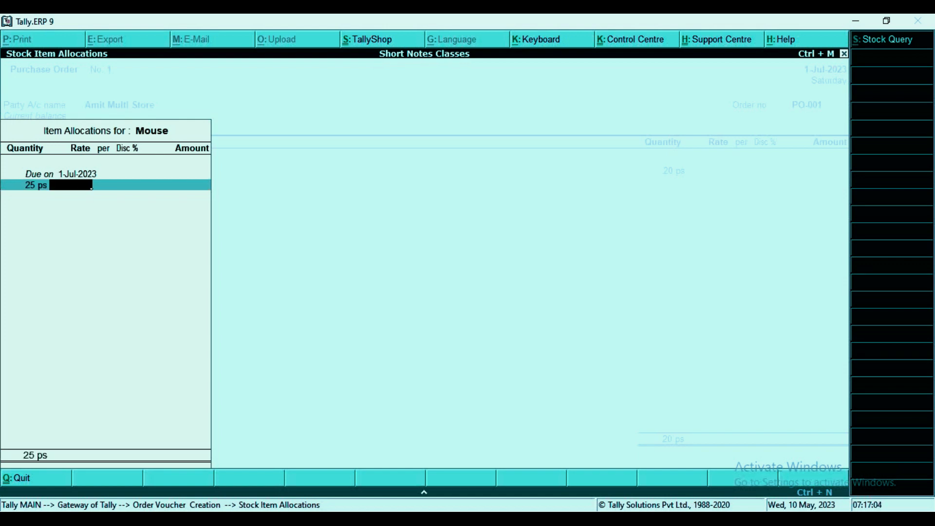
pyautogui.press('Return')
pyautogui.press('Return')
pyautogui.press('Return')
pyautogui.press('Return')
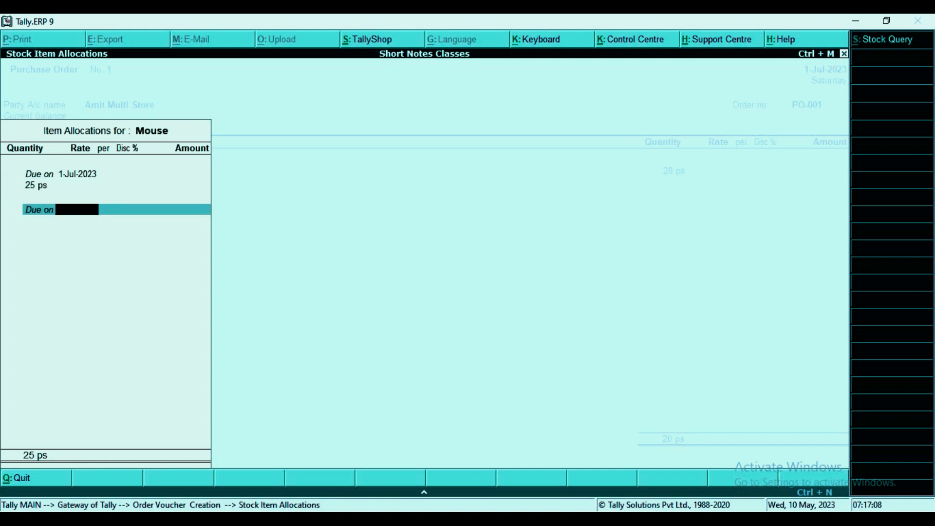
pyautogui.press('Return')
pyautogui.press('Return')
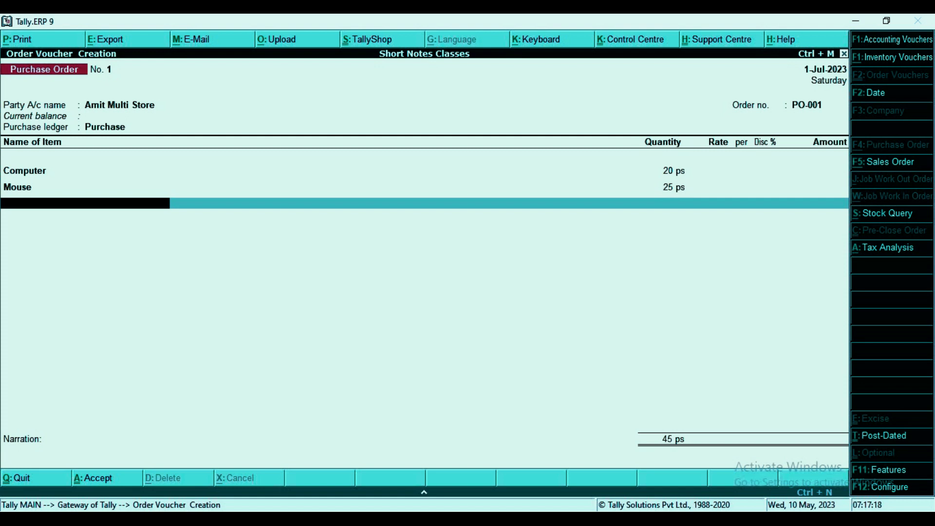
# End the item list without additional ledgers, leave the narration empty and save the purchase order.
pyautogui.press('Return')
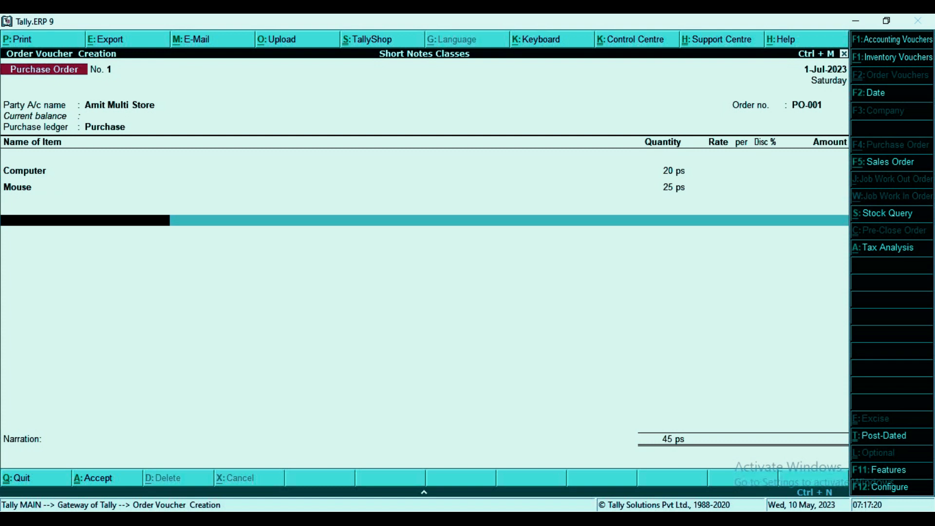
pyautogui.press('Return')
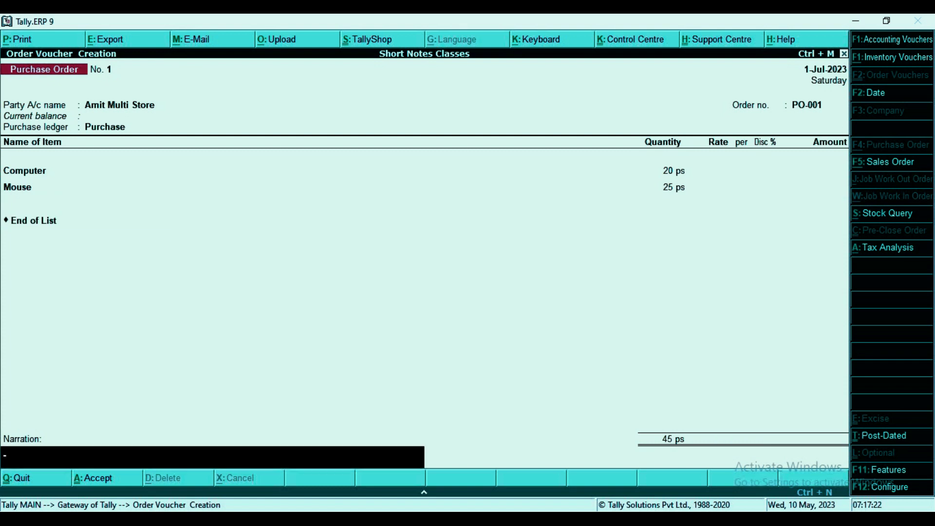
pyautogui.press('Return')
pyautogui.press('Return')
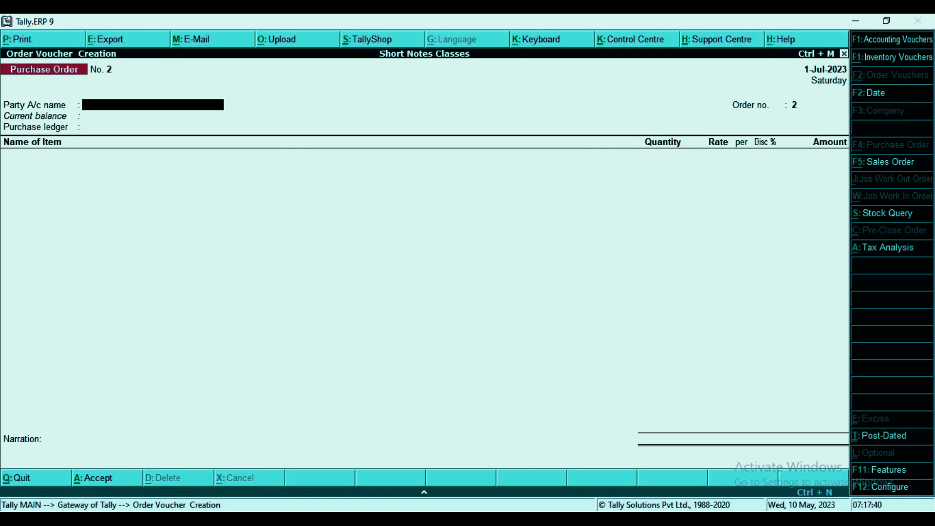
# Set the voucher date to 2-7-2023 and start a Receipt Note with Amit Multi Store as the party account.
pyautogui.press('F2')
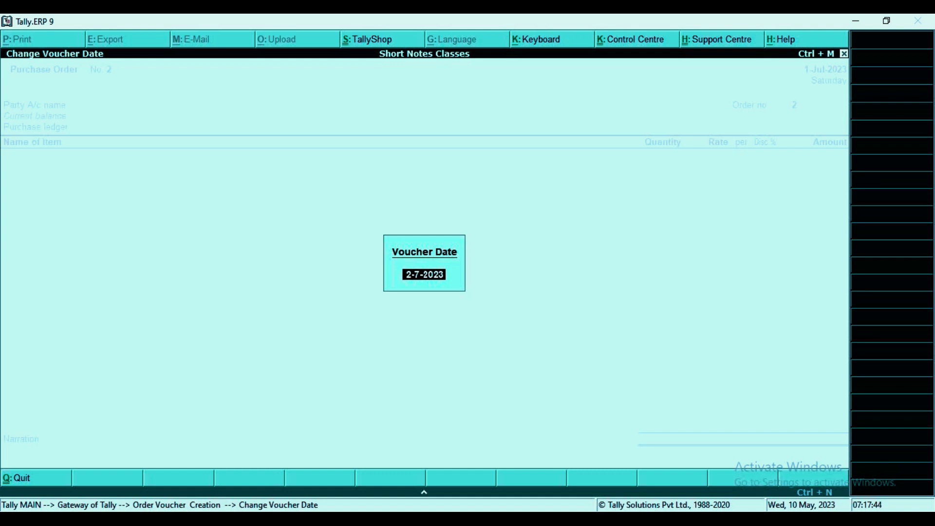
pyautogui.press('Return')
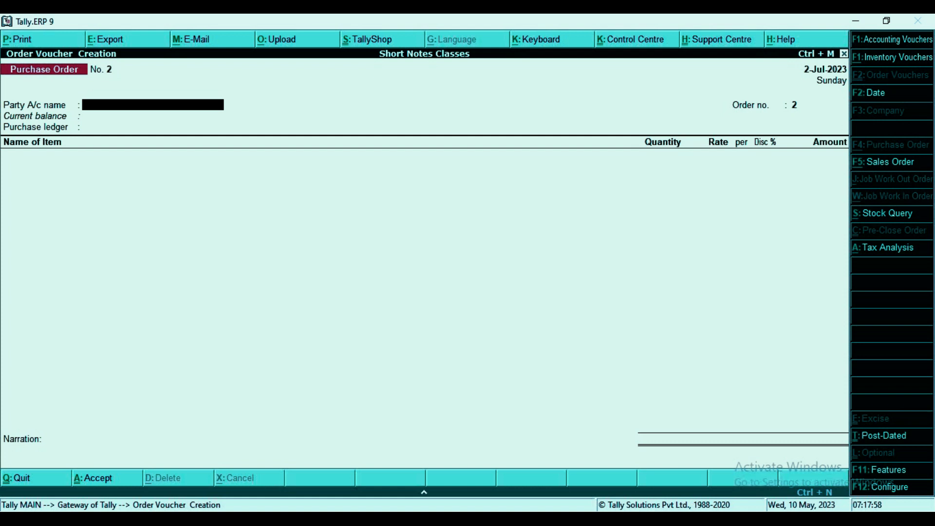
pyautogui.hotkey('alt', 'F9')
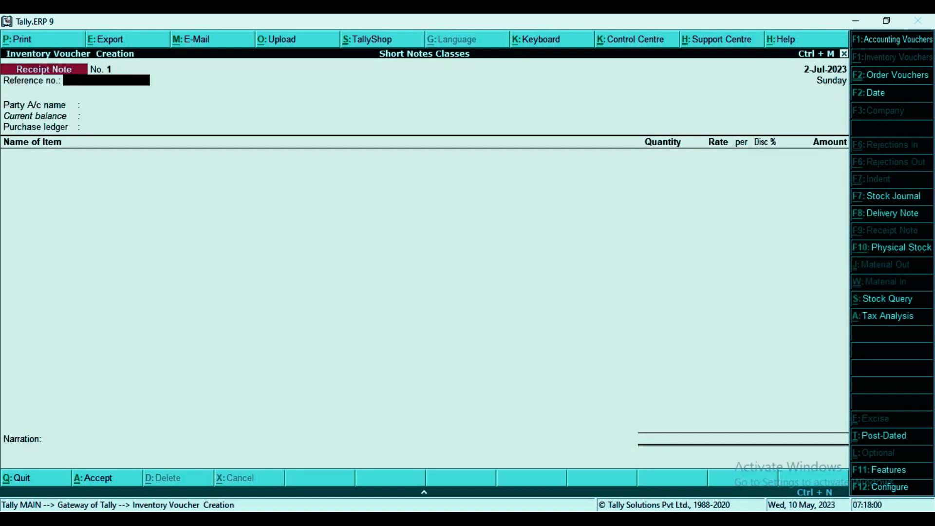
pyautogui.click(153, 105)
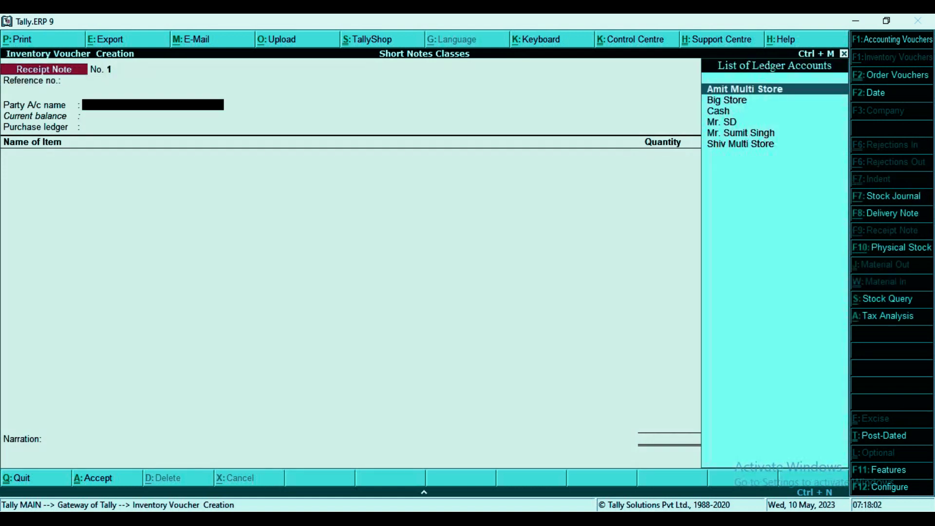
pyautogui.press('Return')
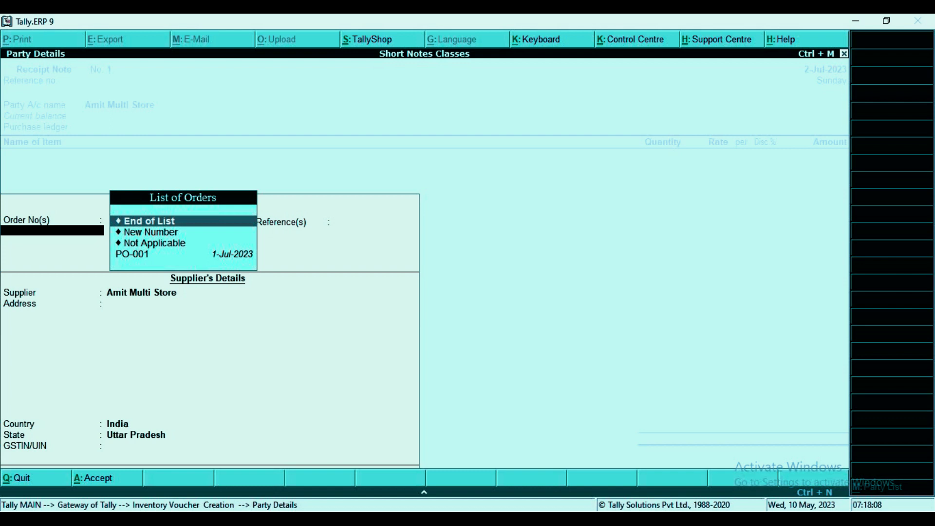
# Link the receipt note to the purchase order dated 1-Jul-2023 and accept the default supplier details and purchase ledger.
pyautogui.press('Down')
pyautogui.press('Down')
pyautogui.press('Down')
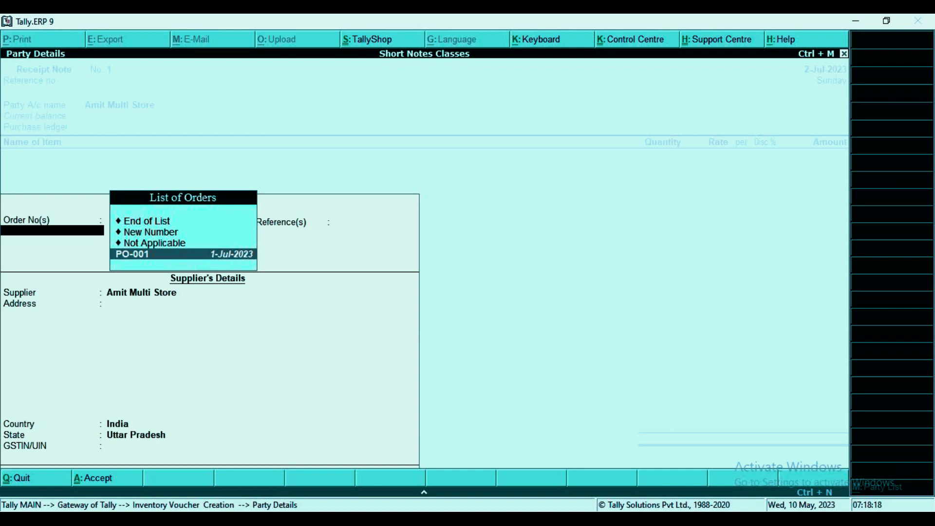
pyautogui.press('Return')
pyautogui.press('Return')
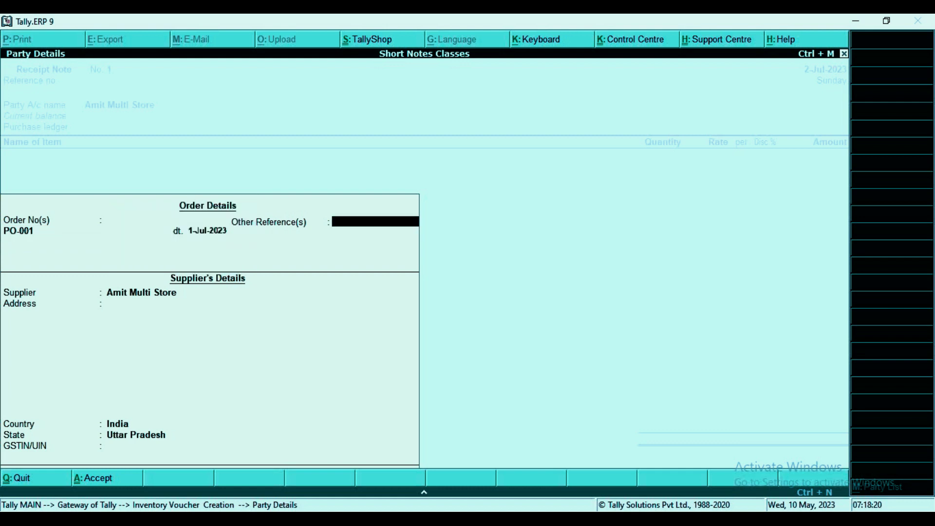
pyautogui.press('Return')
pyautogui.press('Return')
pyautogui.press('Return')
pyautogui.press('Return')
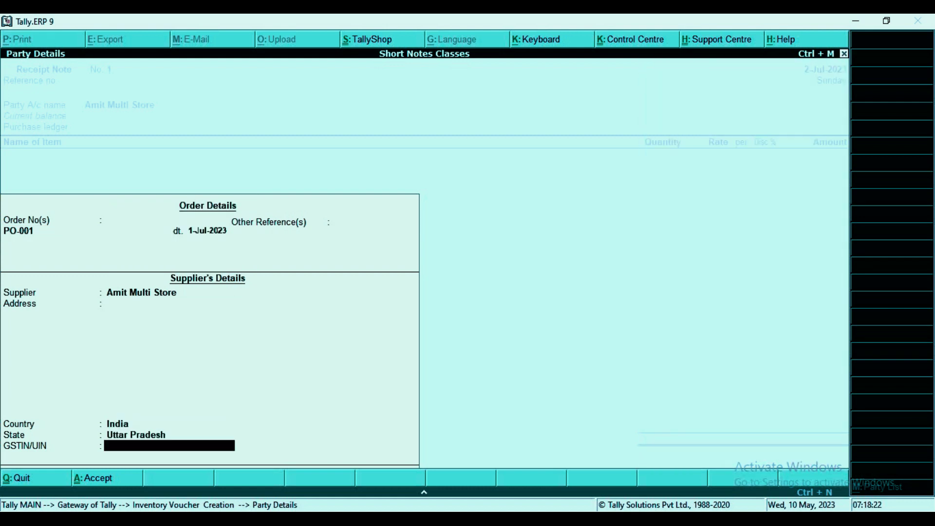
pyautogui.press('Return')
pyautogui.press('Return')
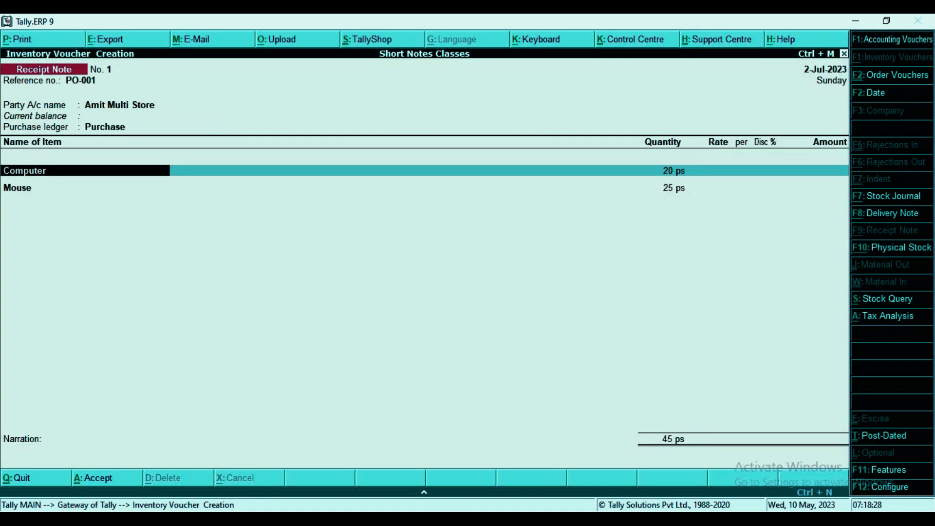
# Accept Computer's allocation of 20 ps with the purchase order's number as tracking and order number, leaving the rate blank.
pyautogui.press('Return')
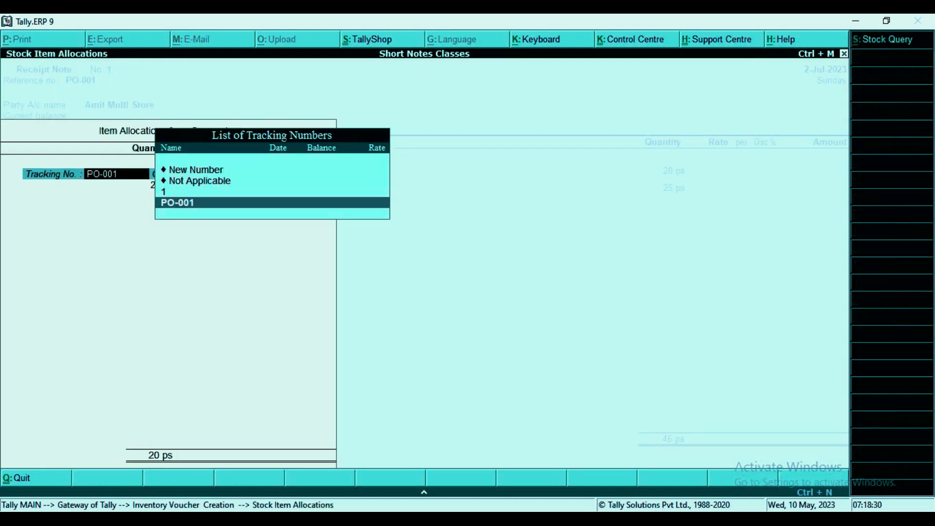
pyautogui.press('Return')
pyautogui.press('Return')
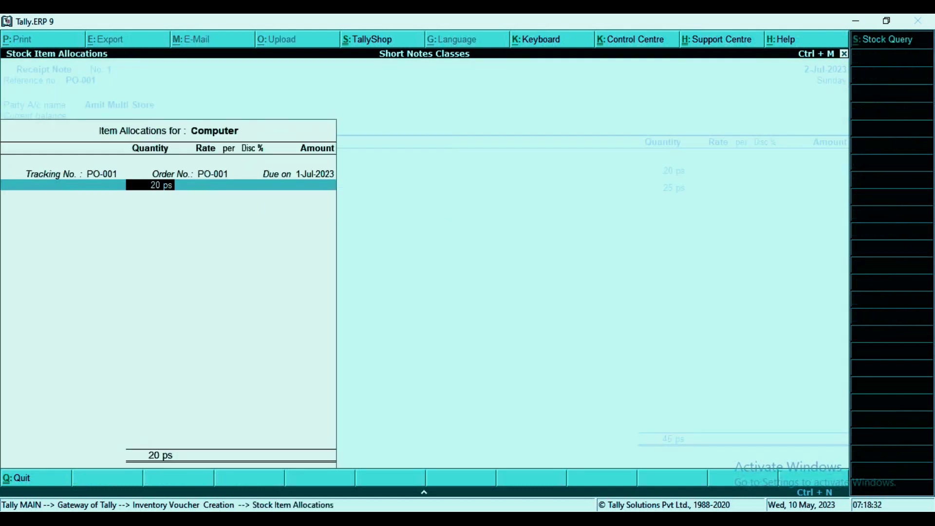
pyautogui.press('Return')
pyautogui.press('Return')
pyautogui.press('Return')
pyautogui.press('Return')
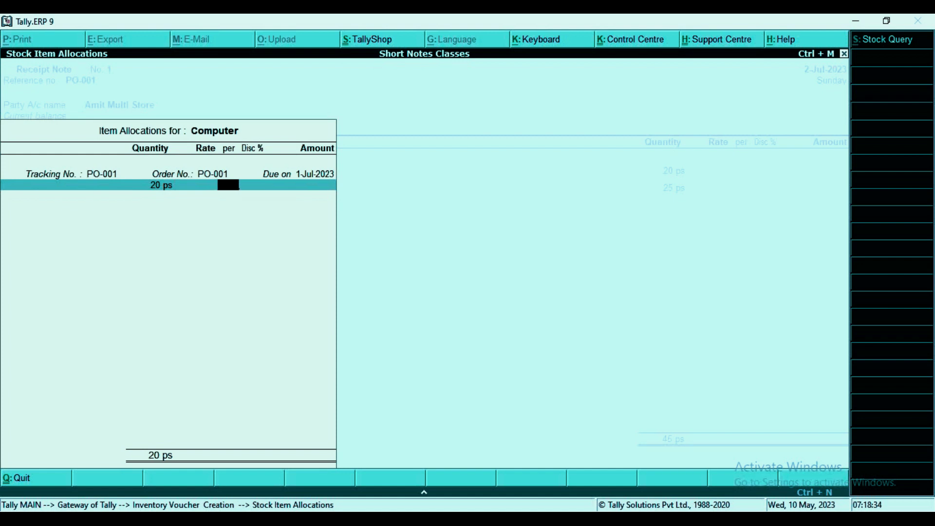
pyautogui.press('Return')
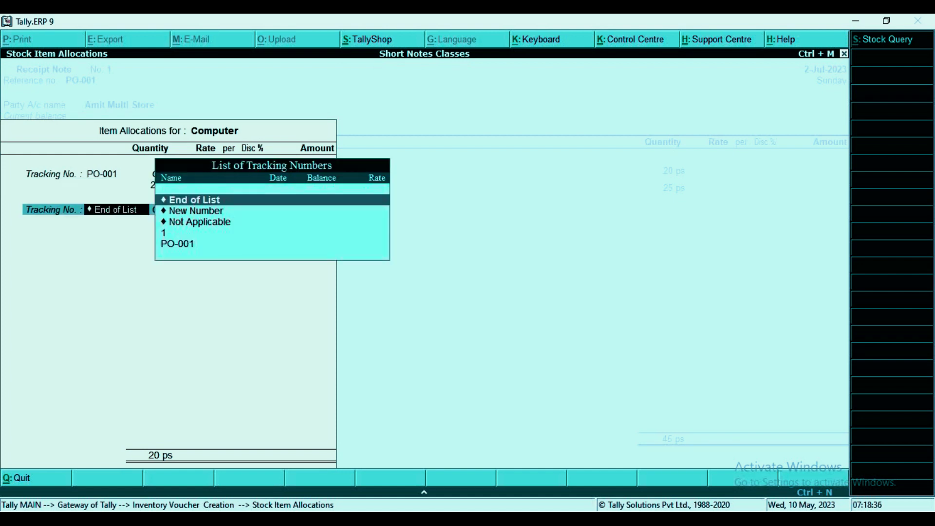
pyautogui.press('Return')
pyautogui.press('Return')
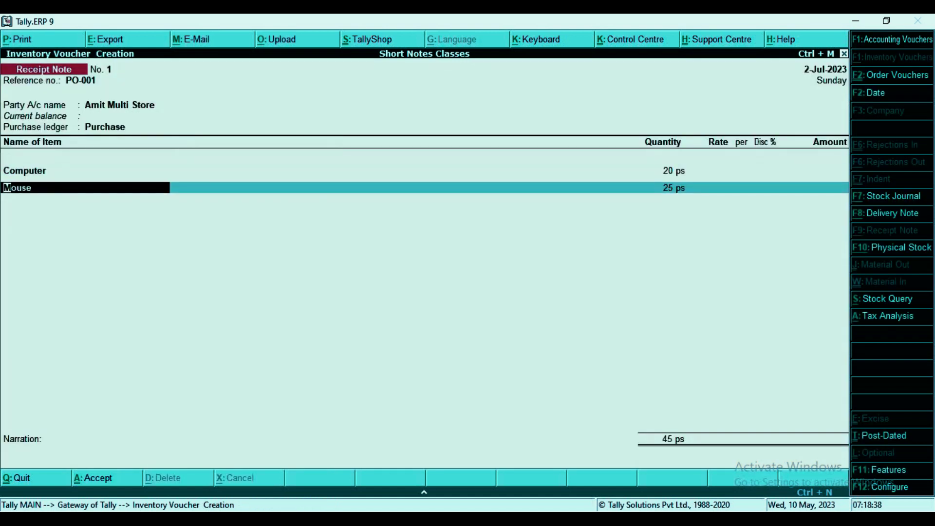
# Accept Mouse's allocation of 25 ps with the purchase order's number as tracking and order number, leaving the rate blank, and end the item list.
pyautogui.press('Return')
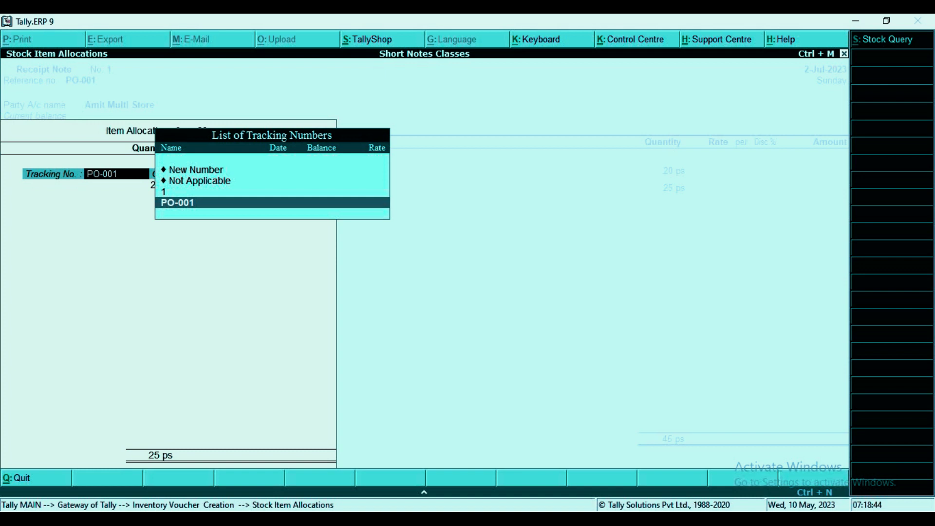
pyautogui.press('Return')
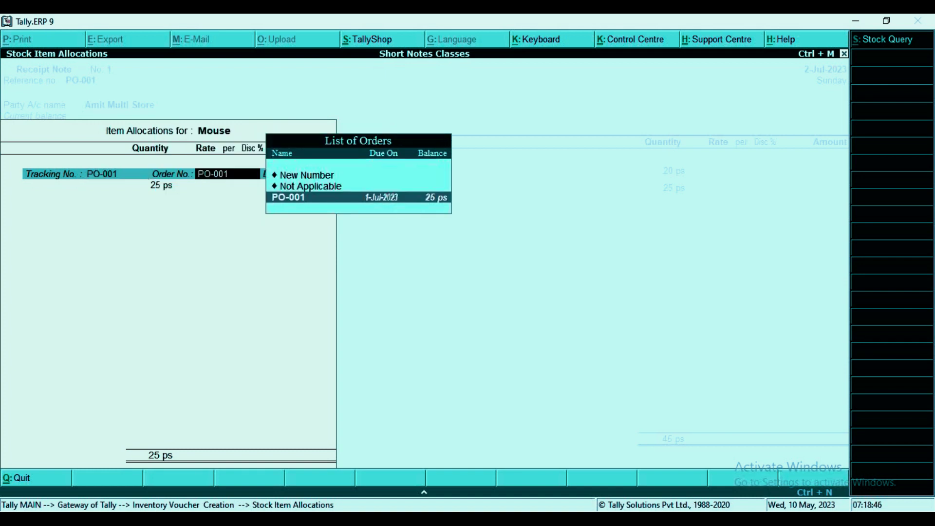
pyautogui.press('Return')
pyautogui.press('Return')
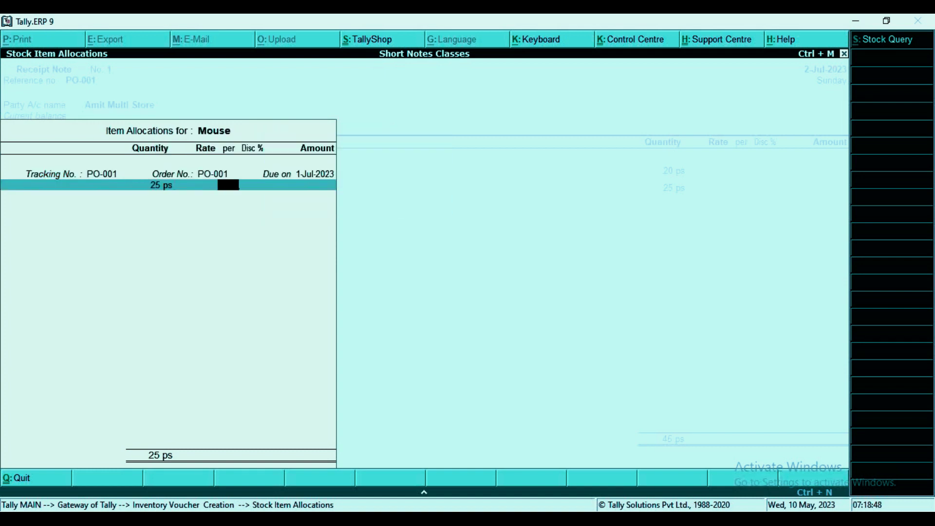
pyautogui.press('Return')
pyautogui.press('Return')
pyautogui.press('Return')
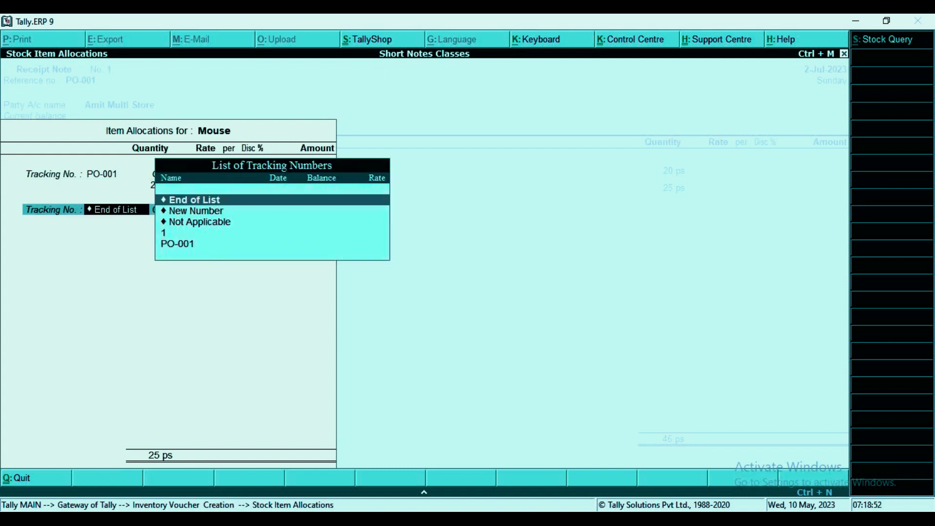
pyautogui.press('Return')
pyautogui.press('Return')
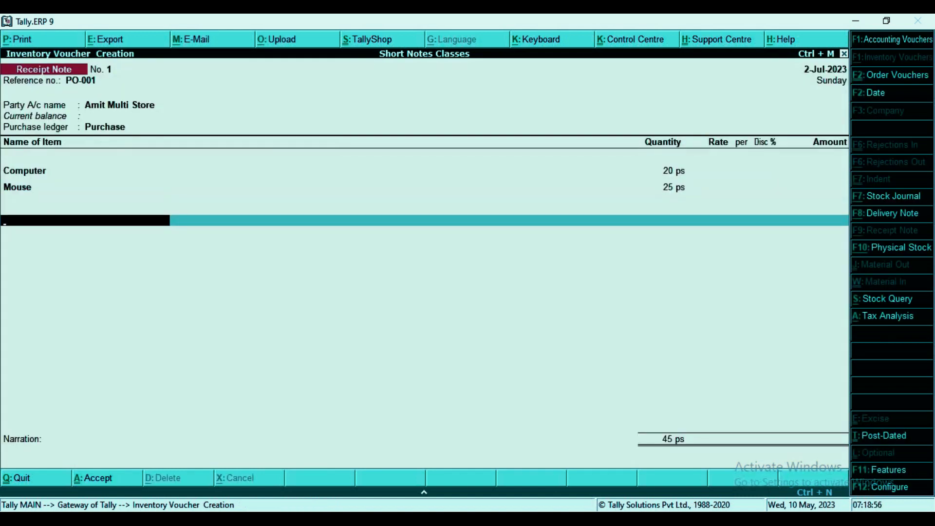
# Leave the receipt note's narration blank and save the voucher.
pyautogui.press('Return')
pyautogui.press('Return')
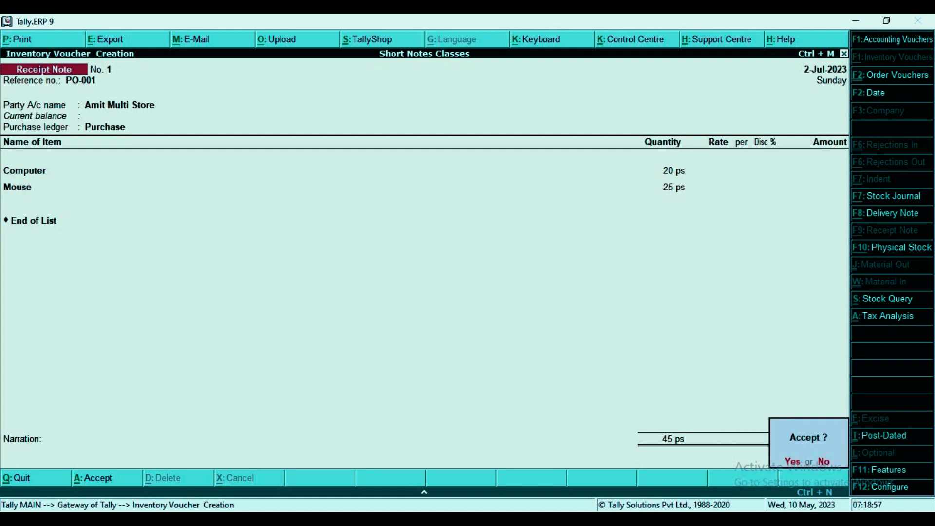
pyautogui.press('Return')
# Start a Purchase voucher with blank supplier invoice details and Amit Multi Store as the party account.
pyautogui.hotkey('alt', 'F5')
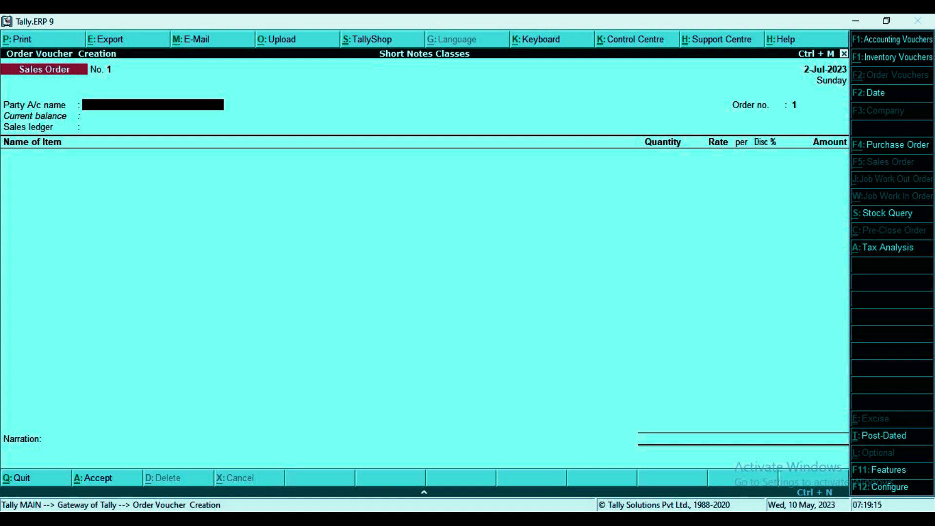
pyautogui.press('F9')
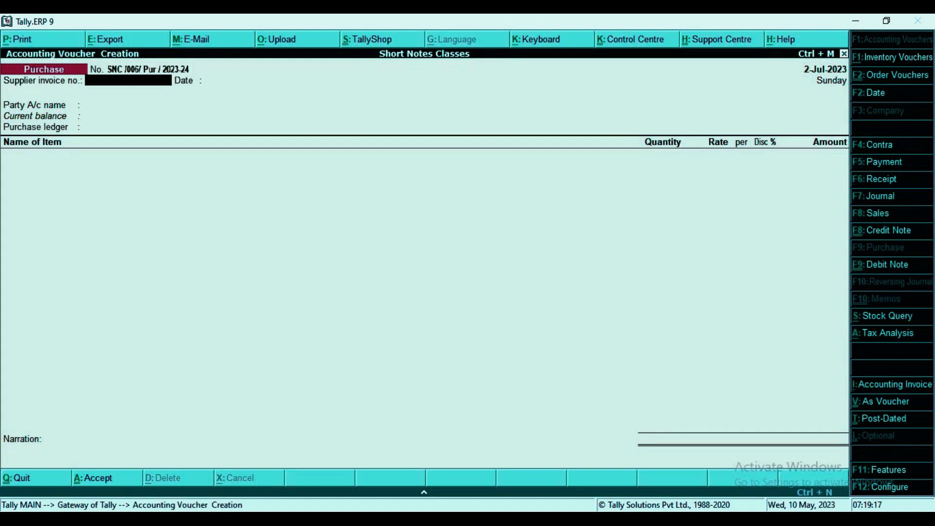
pyautogui.press('Return')
pyautogui.press('Return')
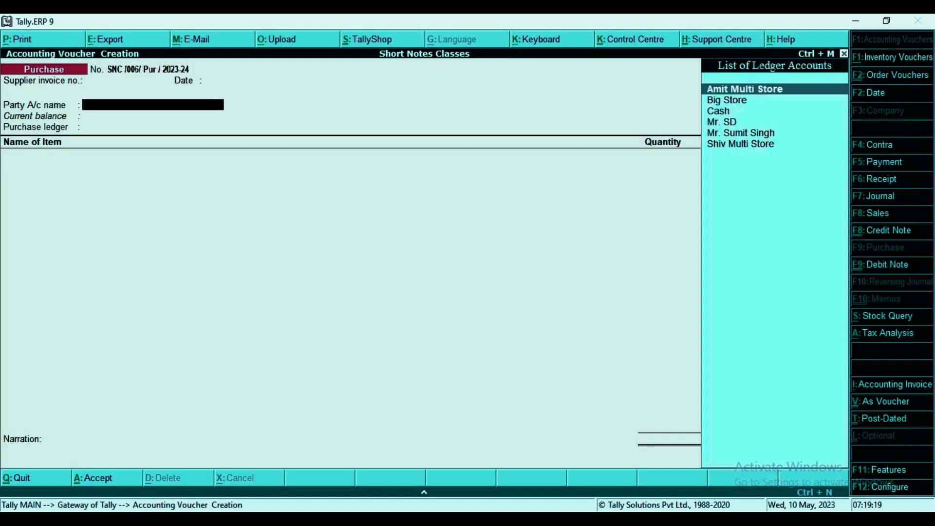
pyautogui.press('Return')
# Link the purchase to Amit Multi Store's receipt note tracking number dated 2-Jul-2023.
pyautogui.press('Return')
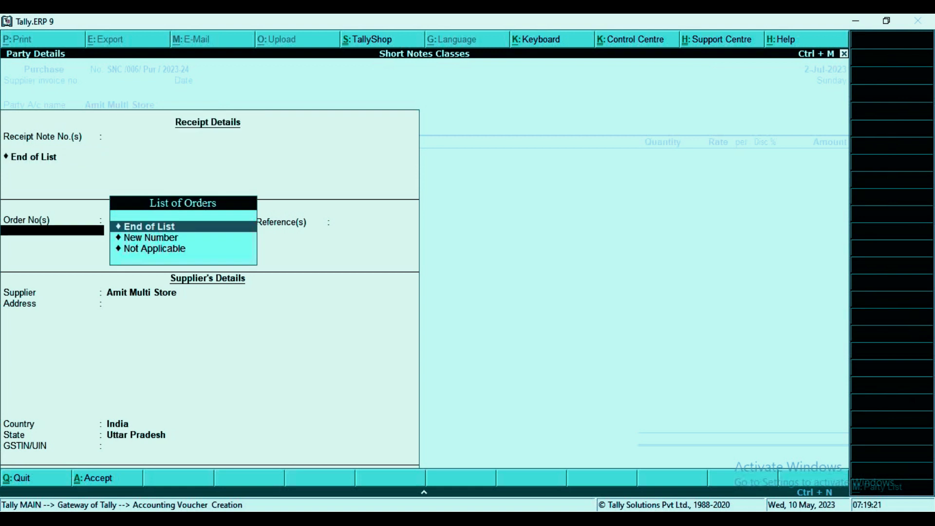
pyautogui.press('BackSpace')
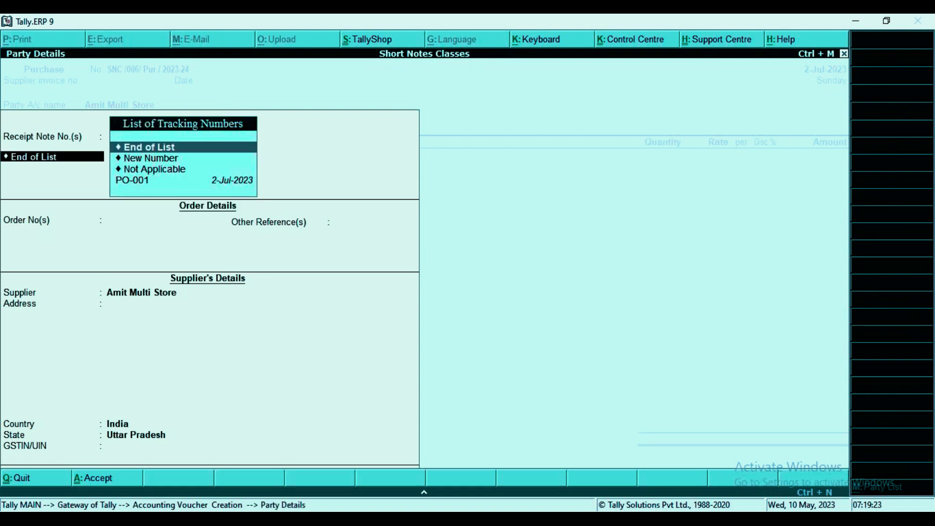
pyautogui.press('Down')
pyautogui.press('Down')
pyautogui.press('Down')
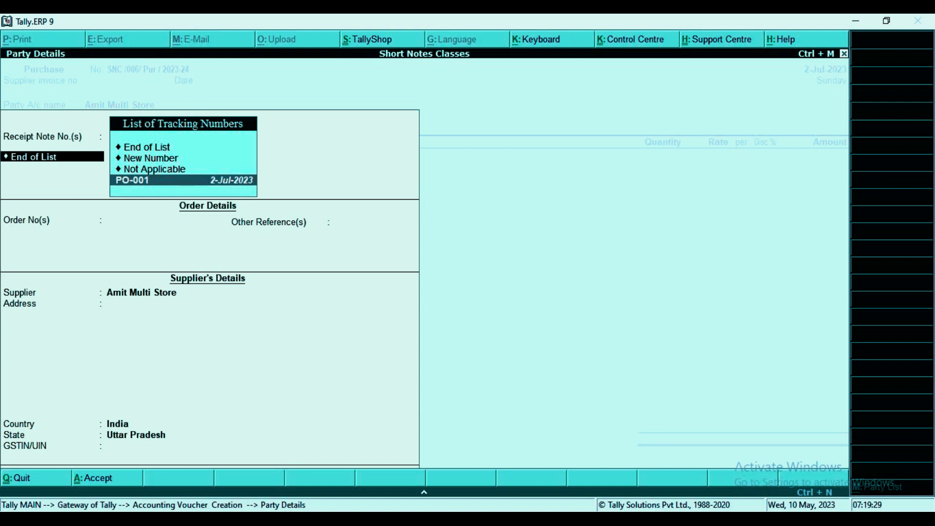
pyautogui.press('Return')
pyautogui.press('Return')
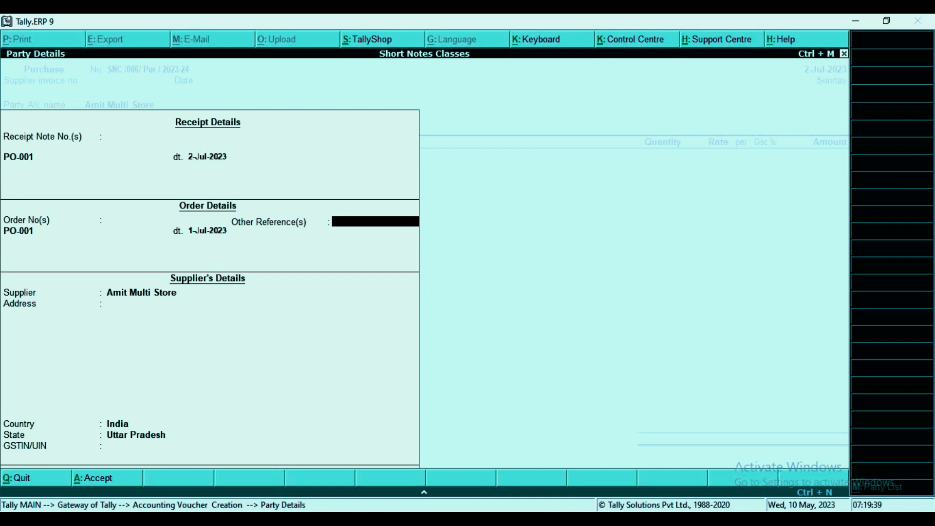
# Accept the default supplier details, with India and Uttar Pradesh and no GSTIN, and keep Purchase as the purchase ledger.
pyautogui.press('Return')
pyautogui.press('Return')
pyautogui.press('Return')
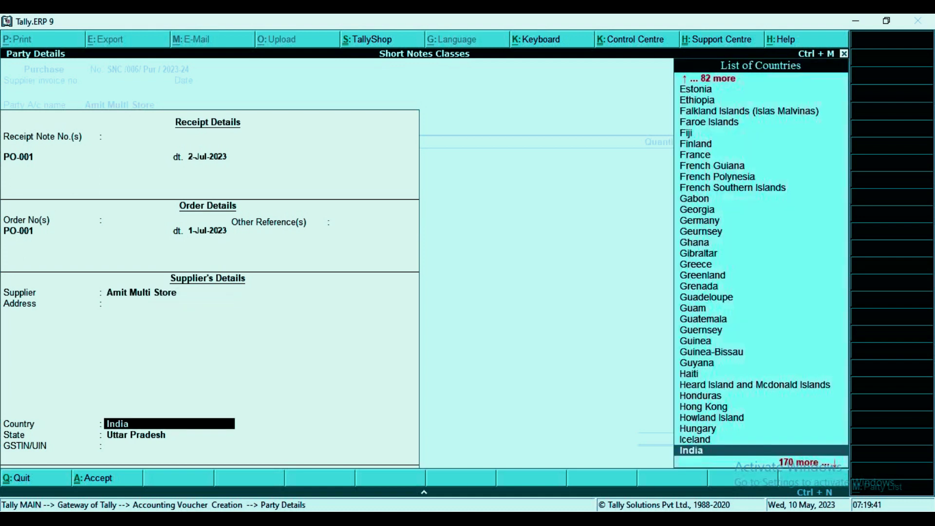
pyautogui.press('Return')
pyautogui.press('Return')
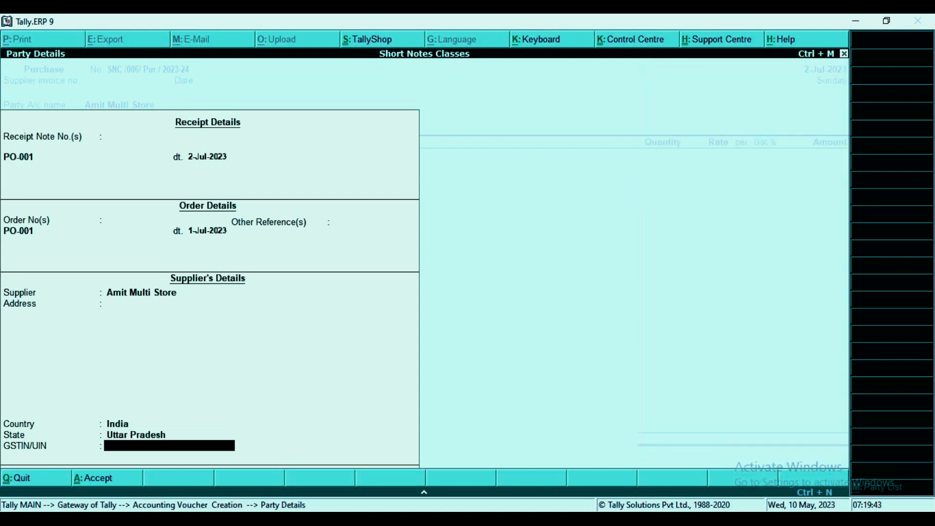
pyautogui.press('Return')
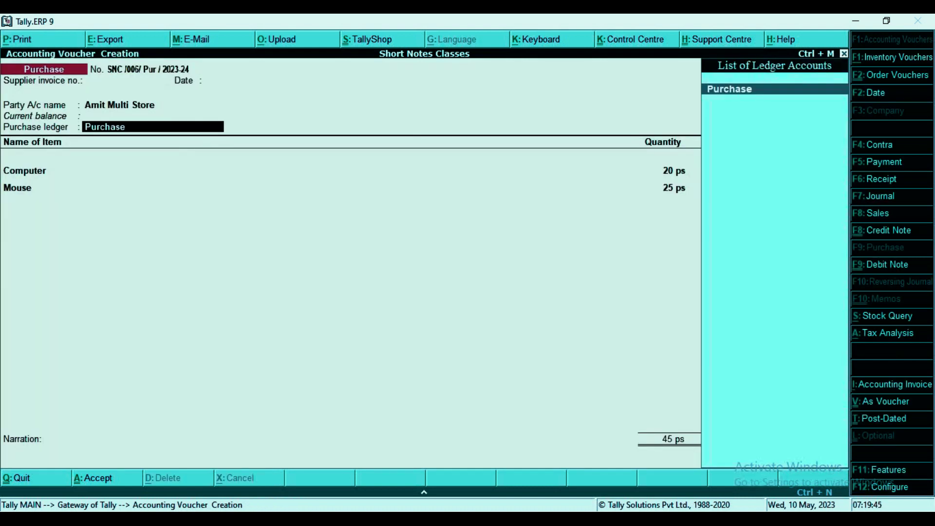
pyautogui.press('Return')
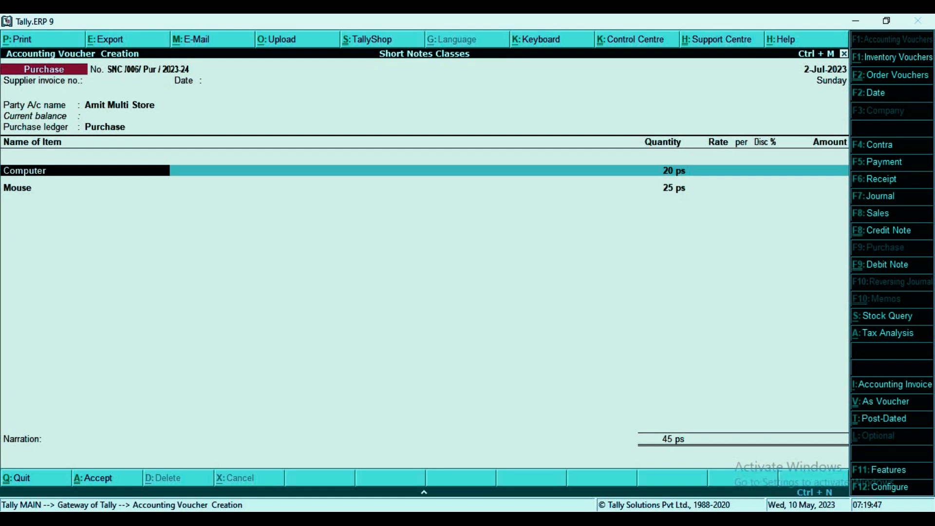
# Allocate Computer's 20 ps to the receipt note's tracking number at a rate of 32,500 per ps with a 10% discount.
pyautogui.press('Return')
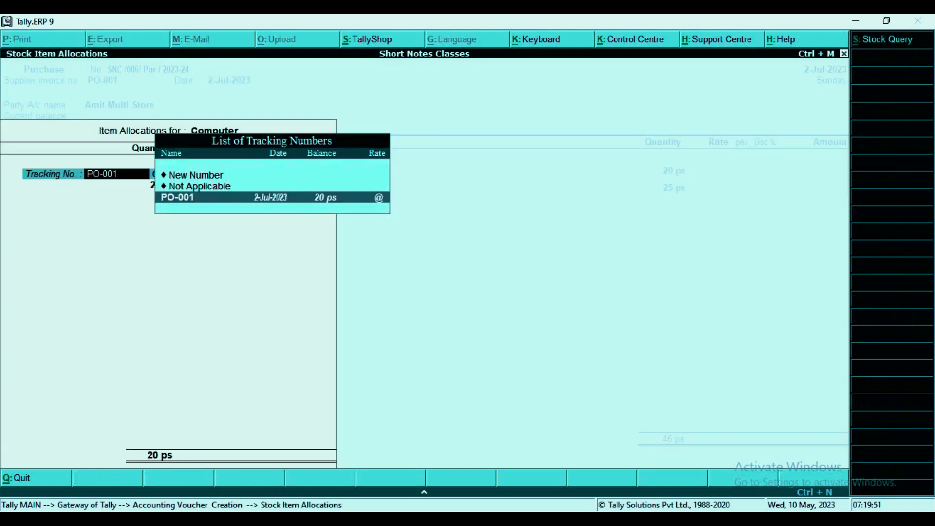
pyautogui.press('Return')
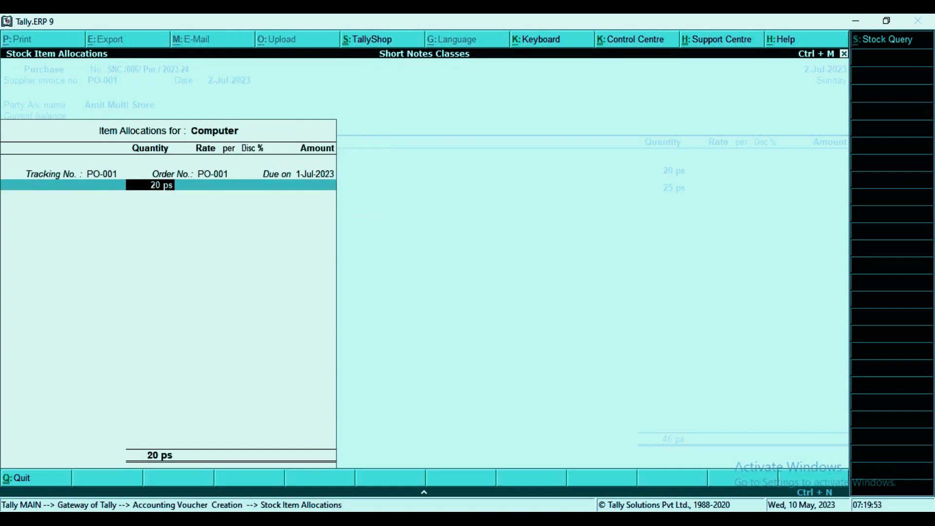
pyautogui.press('Return')
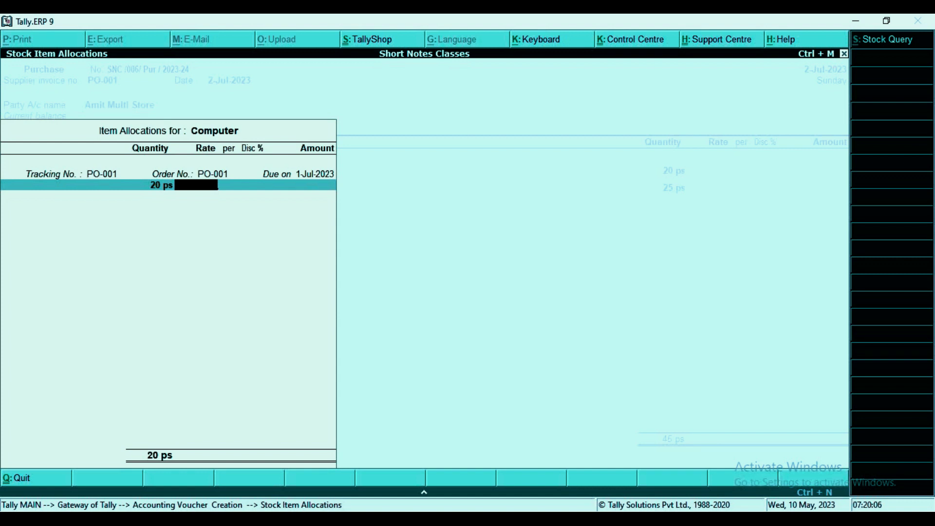
pyautogui.write('32500')
pyautogui.press('Return')
pyautogui.press('Return')
pyautogui.write('10')
pyautogui.press('Return')
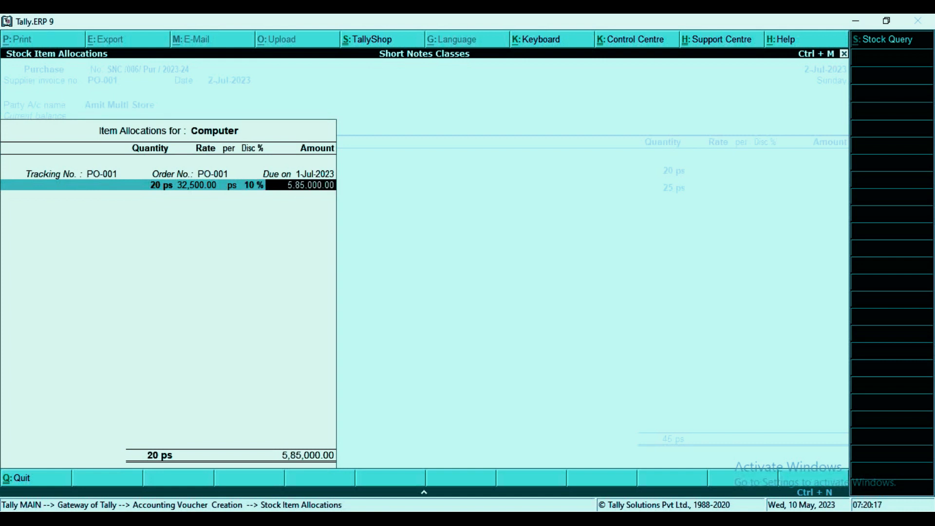
pyautogui.press('Return')
pyautogui.press('Return')
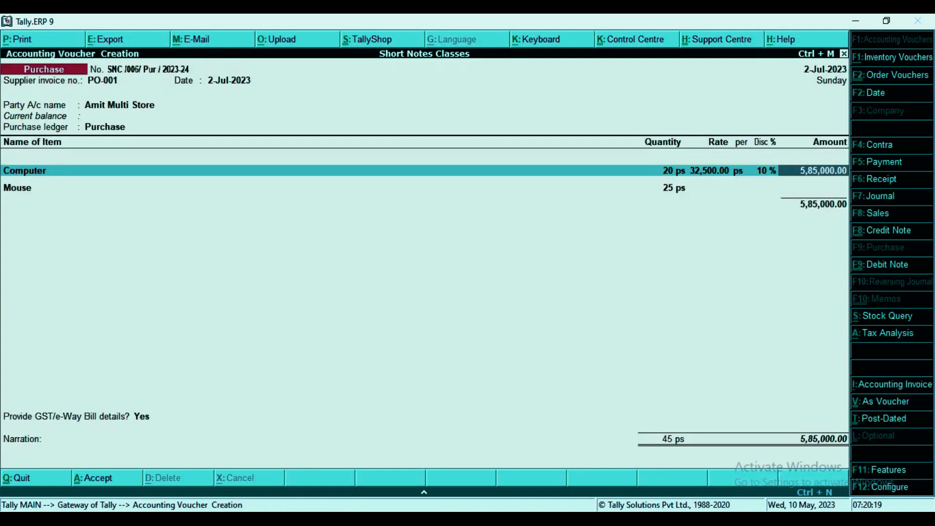
pyautogui.press('Return')
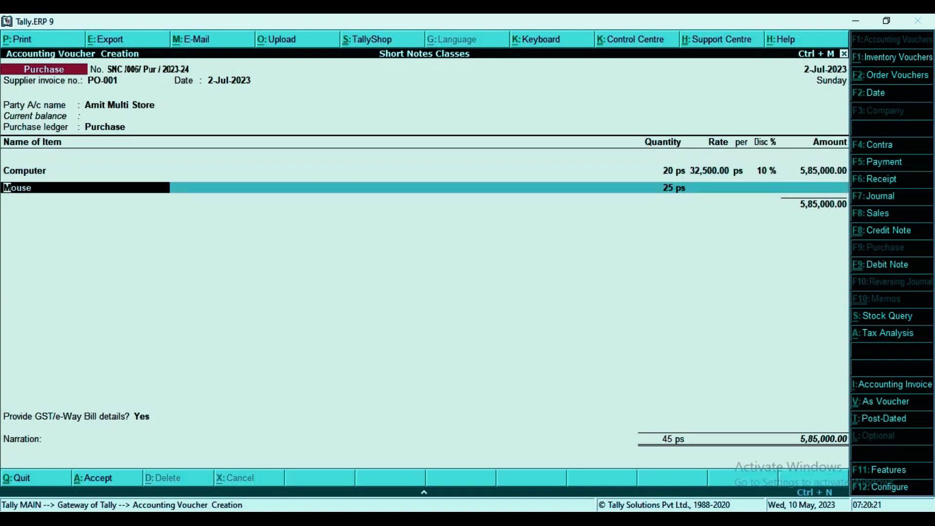
# Allocate Mouse's 25 ps to the receipt note's tracking number at a rate of 499 per ps without a discount.
pyautogui.press('Return')
pyautogui.press('Return')
pyautogui.press('Return')
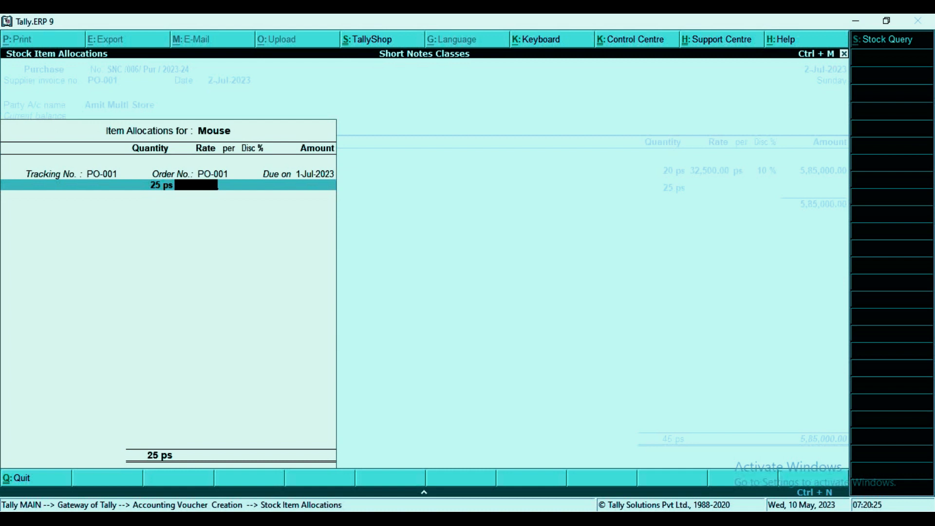
pyautogui.write('499')
pyautogui.press('Return')
pyautogui.press('Return')
pyautogui.press('Return')
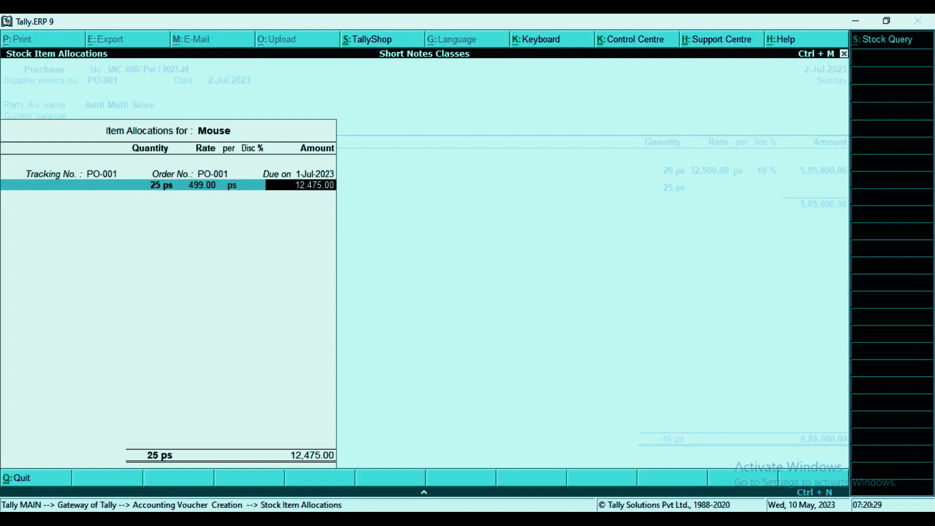
pyautogui.press('Return')
pyautogui.press('Return')
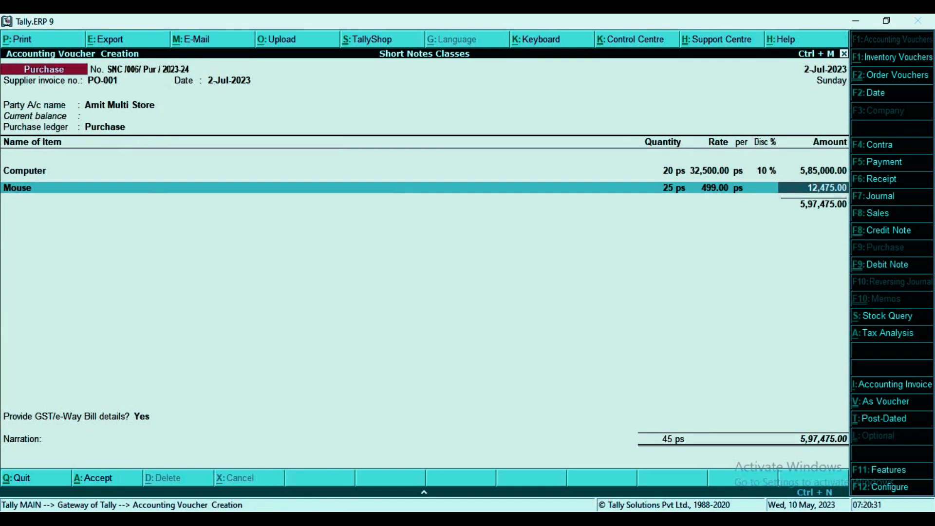
pyautogui.press('Return')
# End the item list and add the CGST and SGST ledgers with their calculated amounts to the purchase voucher.
pyautogui.press('Return')
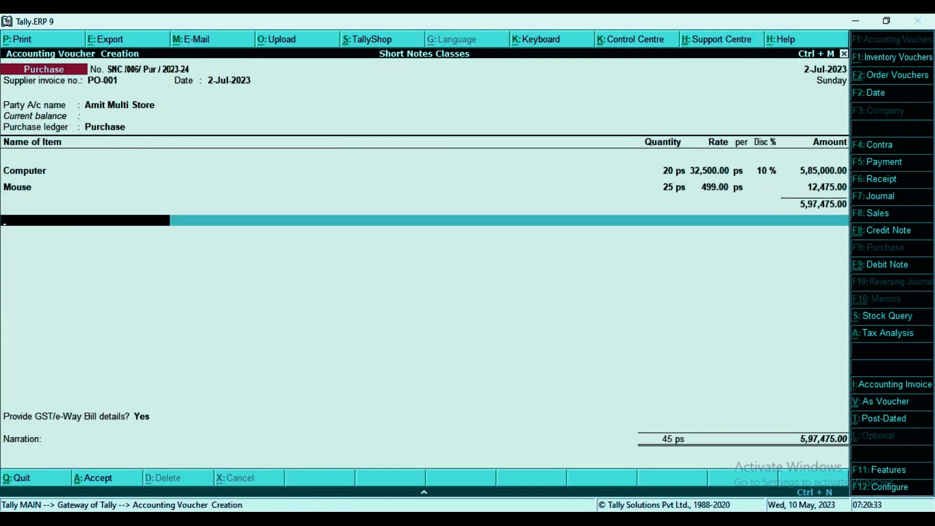
pyautogui.write('cg')
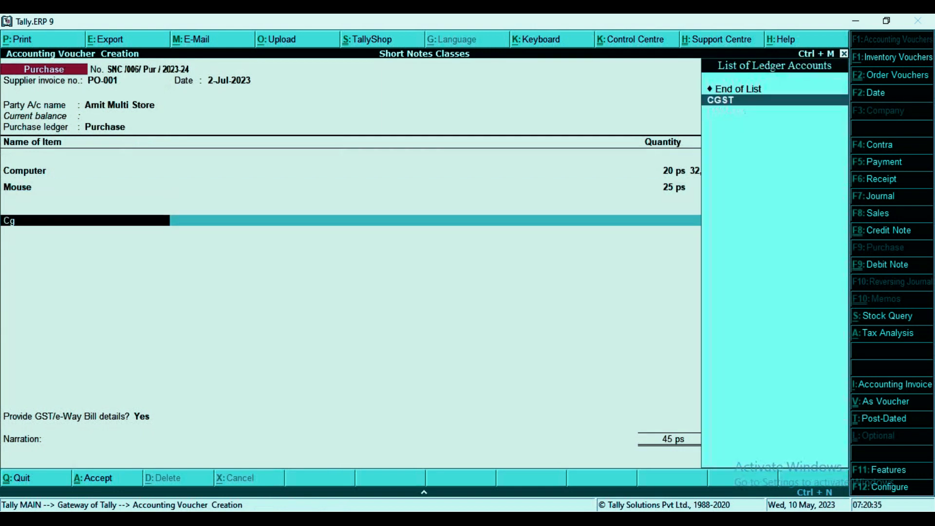
pyautogui.press('Return')
pyautogui.press('Return')
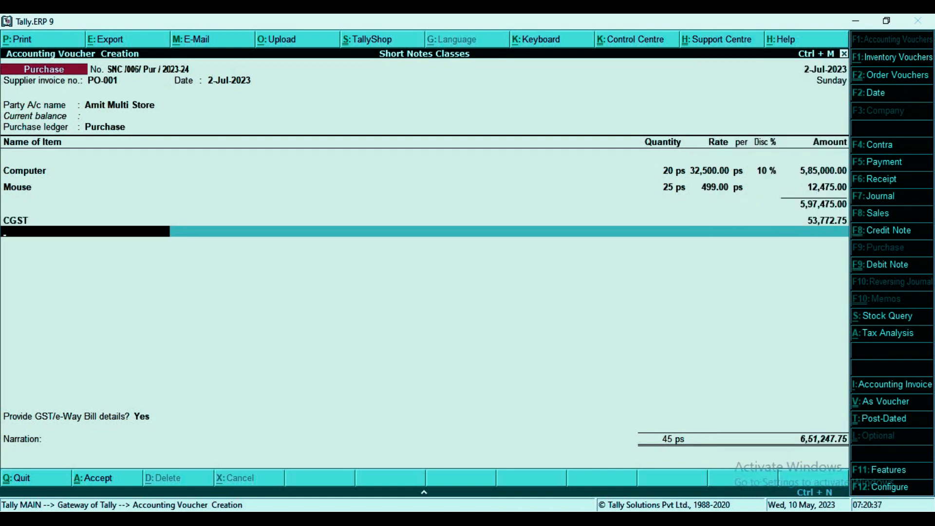
pyautogui.write('sg')
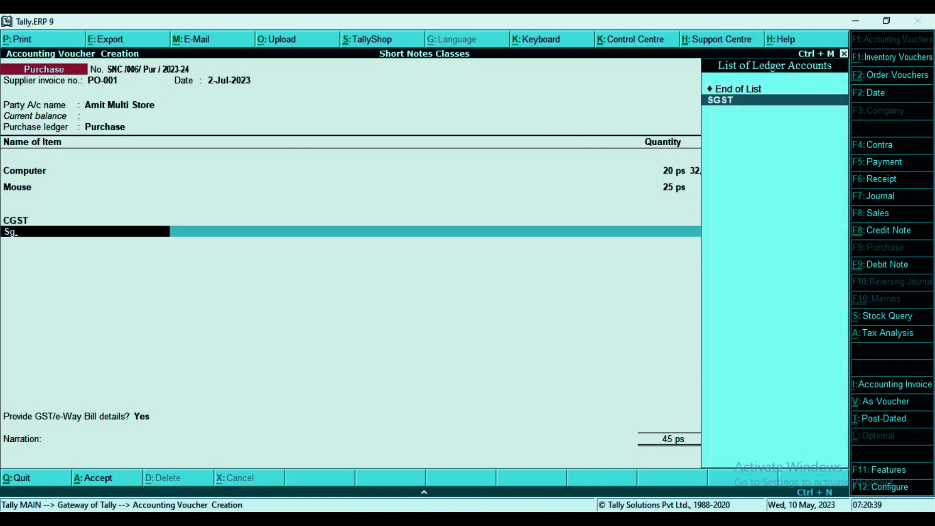
pyautogui.press('Return')
pyautogui.press('Return')
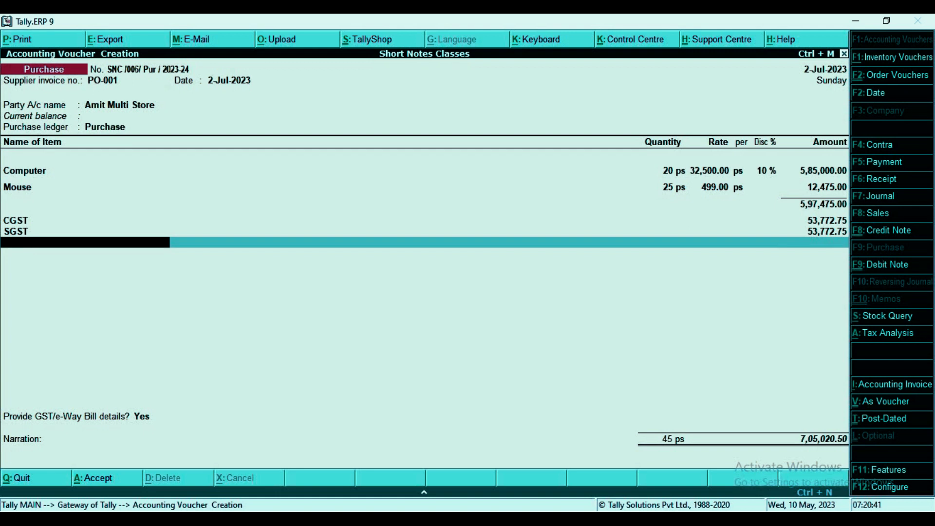
# Set Provide GST/e-Way Bill details to No and save the purchase voucher without a narration.
pyautogui.press('Return')
pyautogui.press('Up')
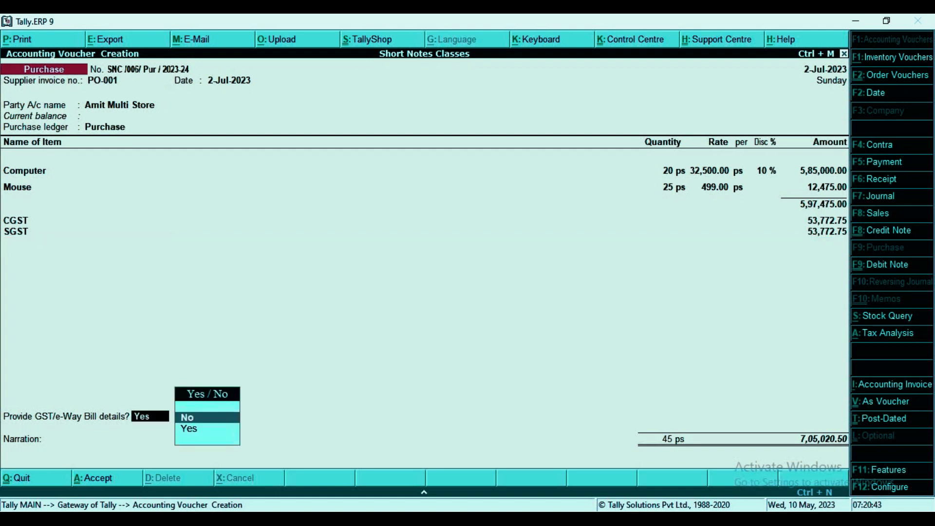
pyautogui.press('Return')
pyautogui.press('Return')
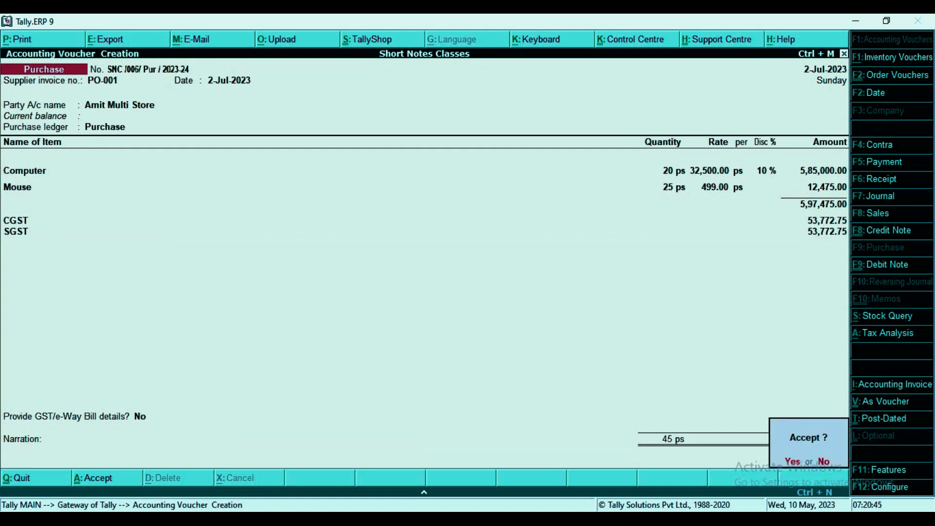
pyautogui.press('Return')
pyautogui.hotkey('alt', 'F5')
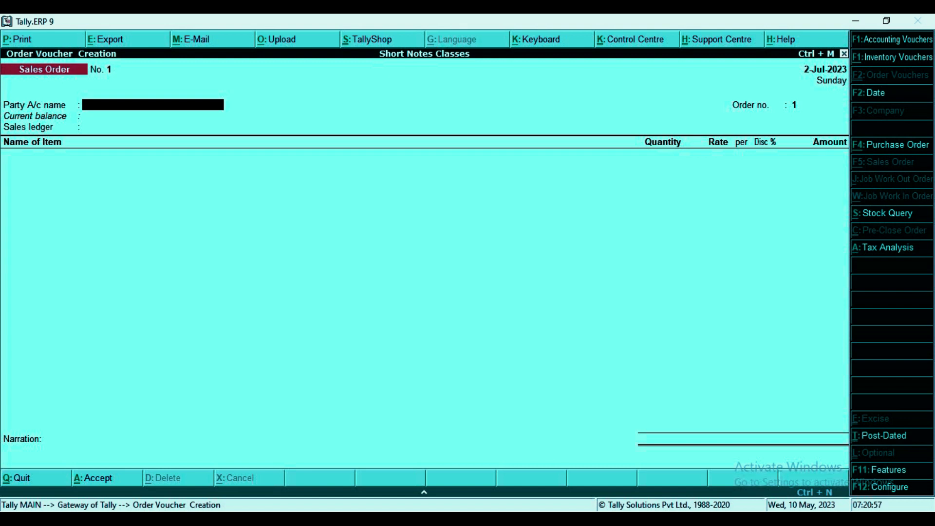
pyautogui.press('F1')
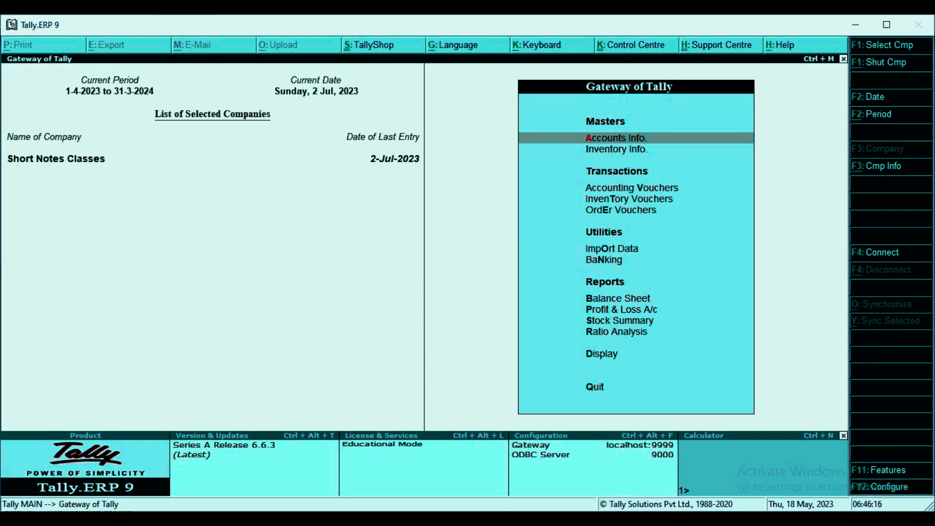
# Start a Payment voucher that debits Amit Multi Store with 7,05,020.50.
pyautogui.press('Down')
pyautogui.press('Down')
pyautogui.press('Return')
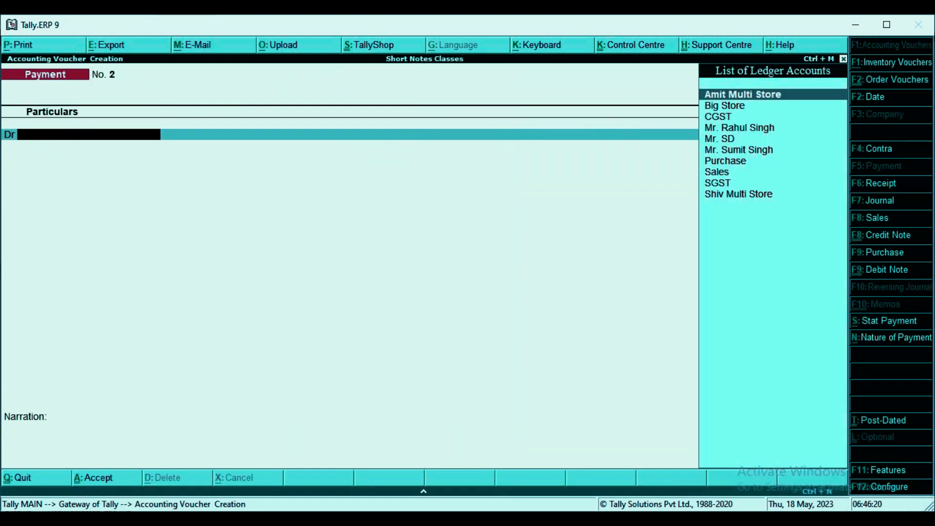
pyautogui.press('Return')
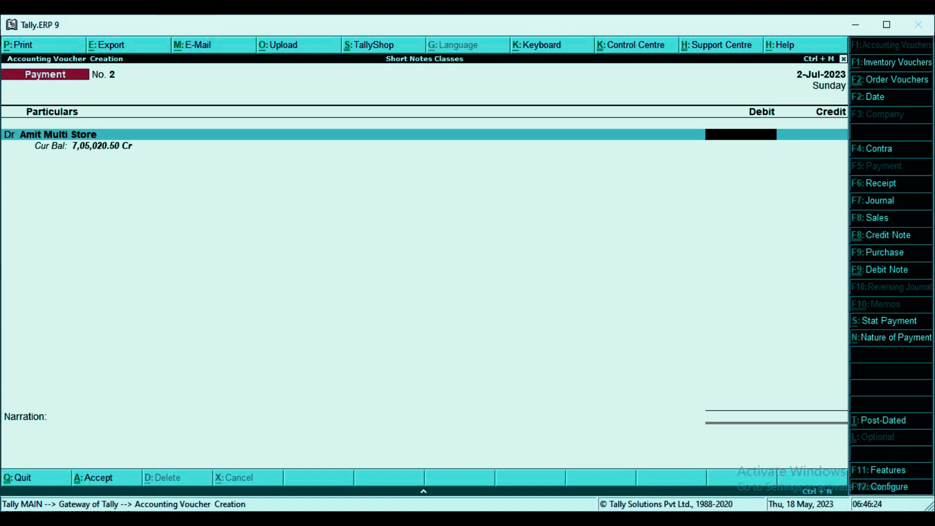
pyautogui.write('705020.50')
pyautogui.press('Return')
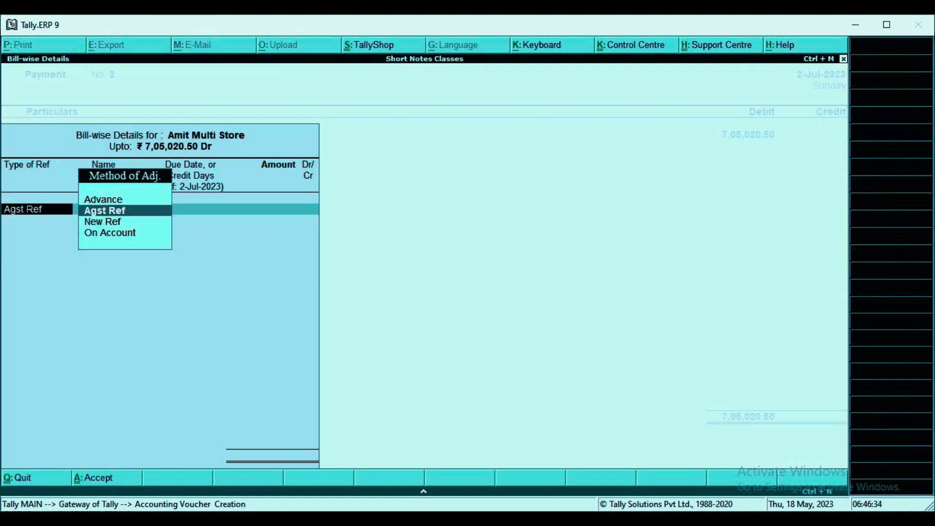
# Allocate the full 7,05,020.50 debit as Agst Ref against Amit Multi Store's pending purchase bill.
pyautogui.press('Return')
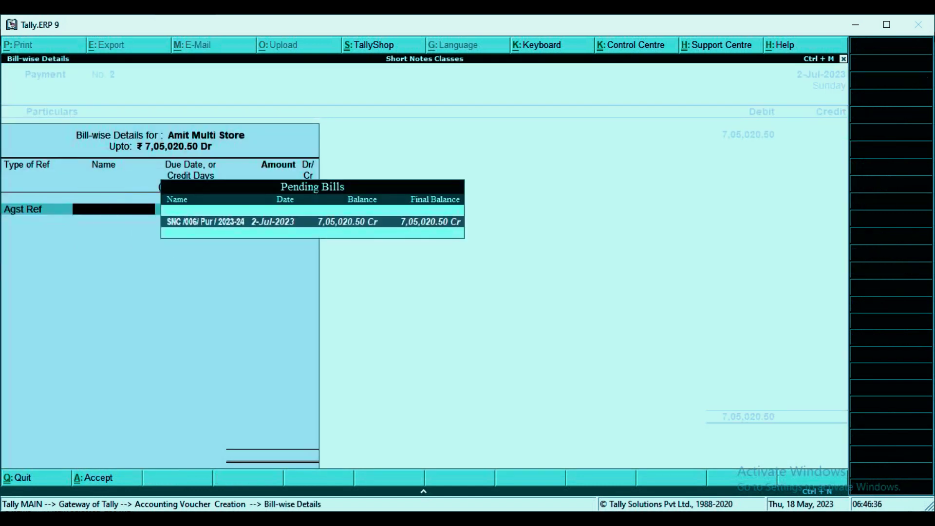
pyautogui.press('Return')
pyautogui.press('Return')
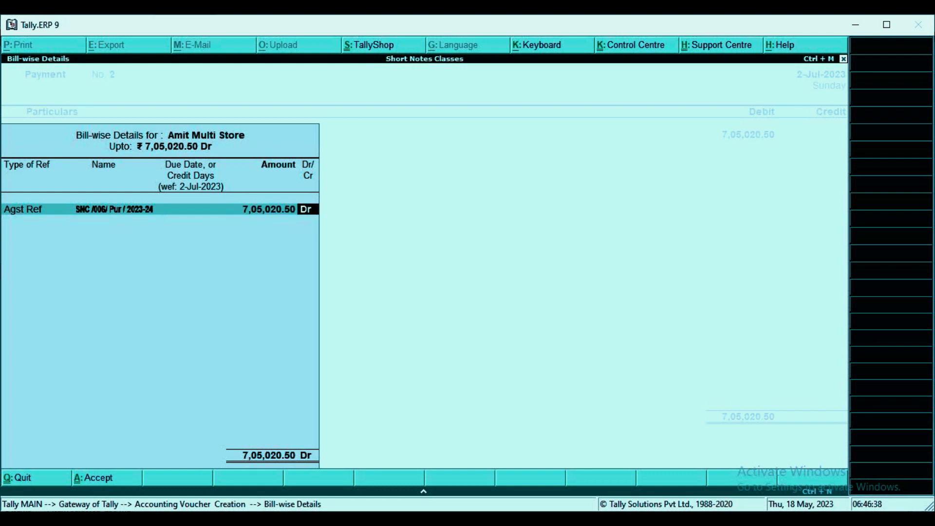
pyautogui.press('Return')
pyautogui.press('Return')
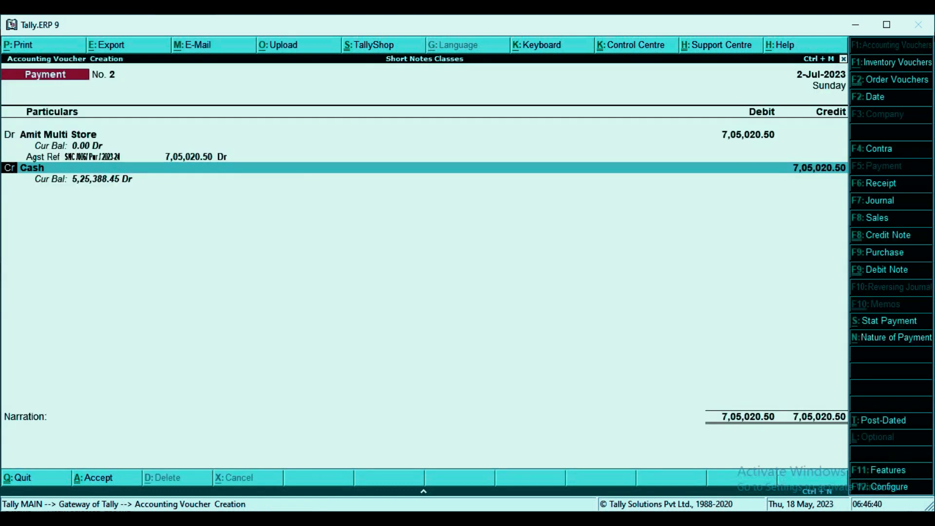
# Credit Cash with 7,05,020.50 and save the payment voucher without a narration.
pyautogui.press('Return')
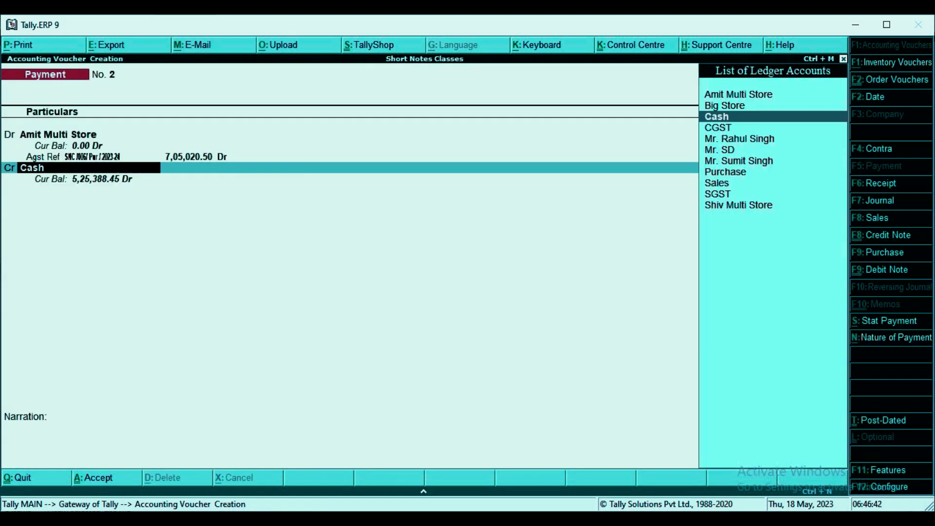
pyautogui.press('Return')
pyautogui.press('Return')
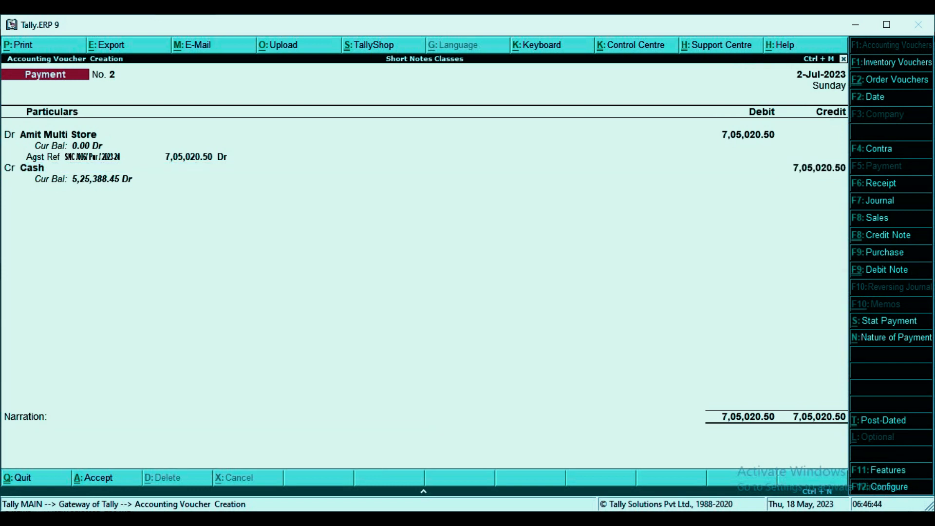
pyautogui.press('Return')
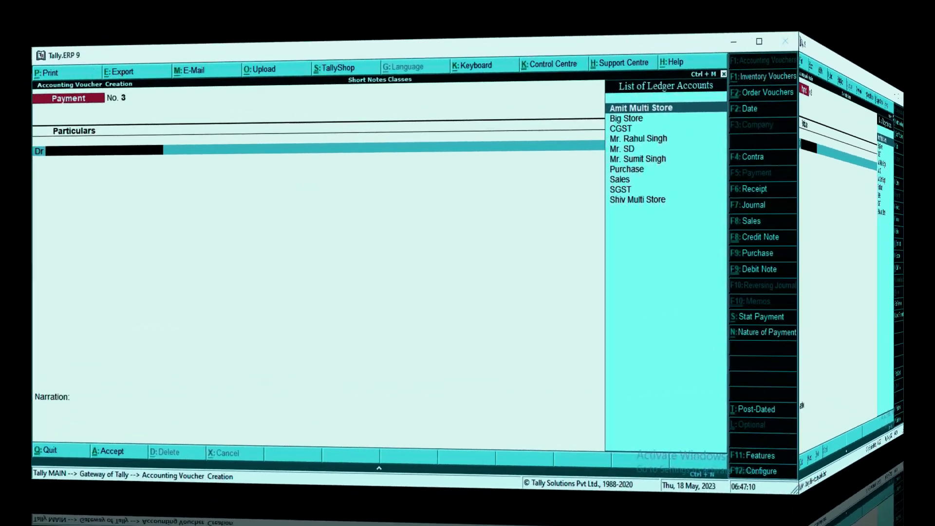
# Leave payment entry and start a Sales Order voucher.
pyautogui.press('Escape')
pyautogui.press('Return')
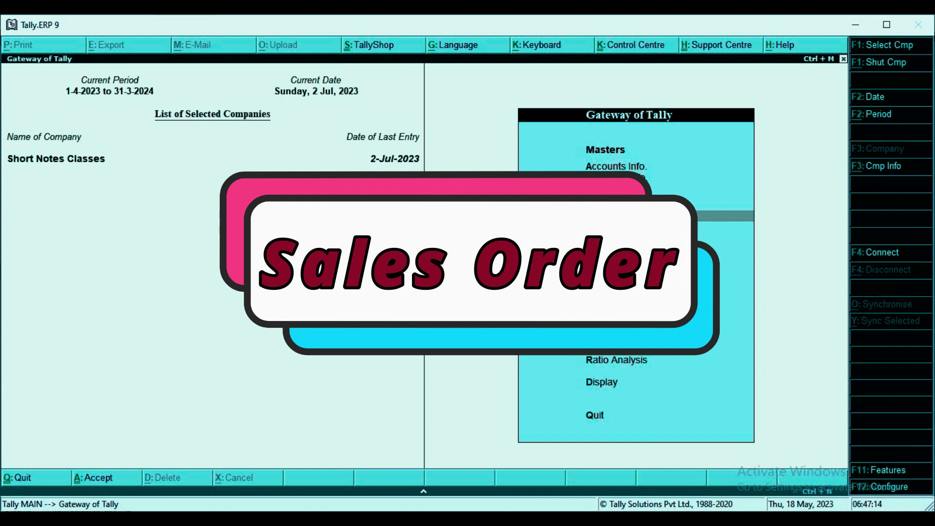
pyautogui.press('Down')
pyautogui.press('Down')
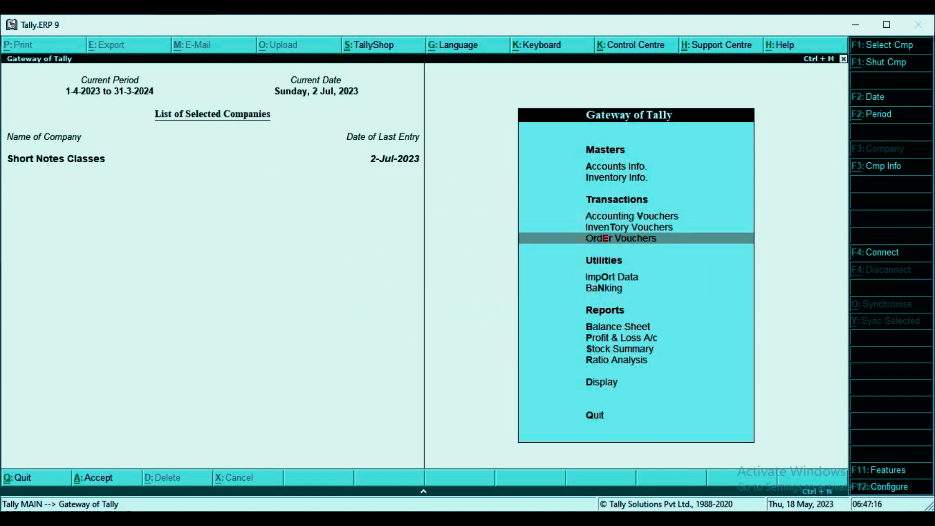
pyautogui.press('Return')
pyautogui.hotkey('alt', 'F5')
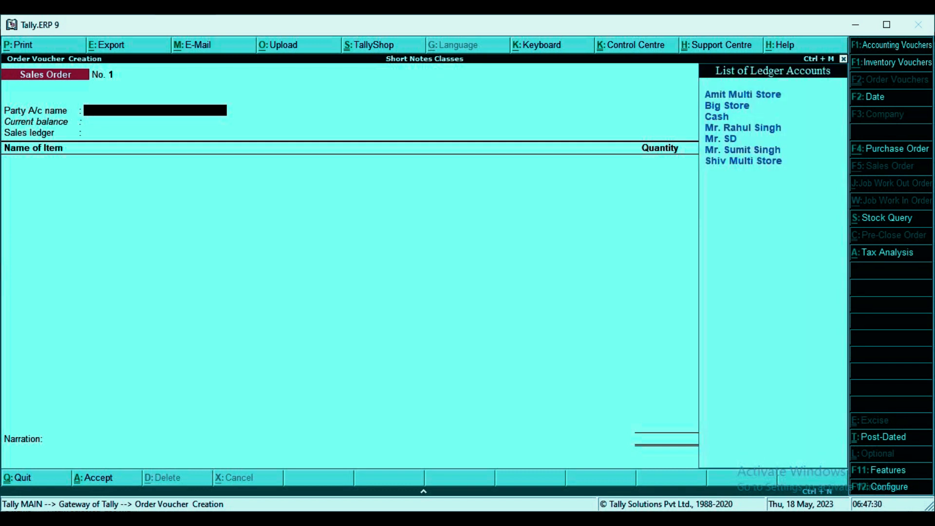
# Choose the customer ledger listed directly below Cash as the sales order's party and accept the default buyer, order and despatch details.
pyautogui.press('Down')
pyautogui.press('Down')
pyautogui.press('Down')
pyautogui.press('Return')
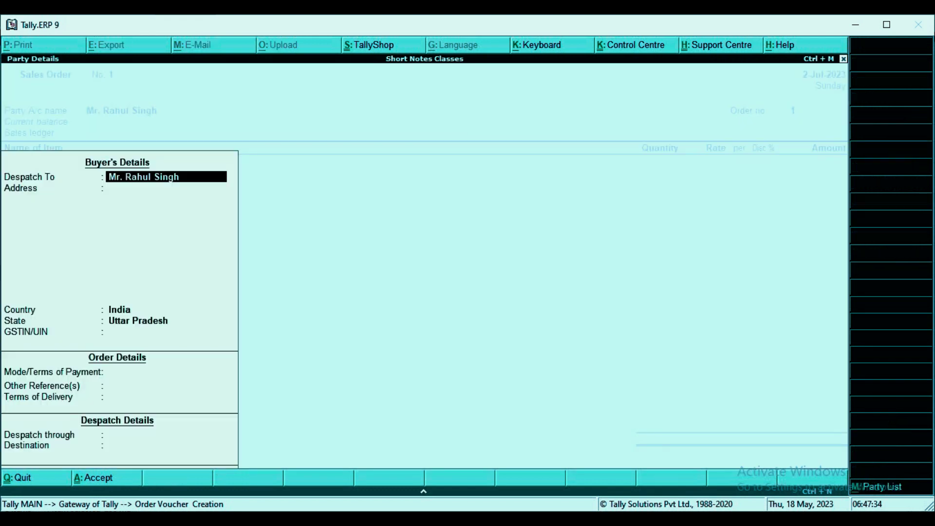
pyautogui.press('Return')
pyautogui.press('Return')
pyautogui.press('Return')
pyautogui.press('Return')
pyautogui.press('Return')
pyautogui.press('Return')
pyautogui.press('Return')
pyautogui.press('Return')
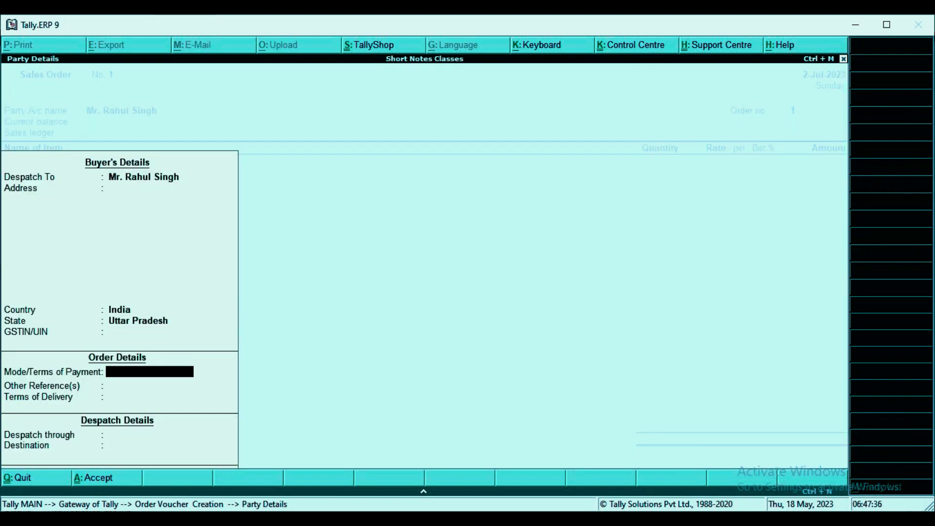
pyautogui.press('Return')
pyautogui.press('Return')
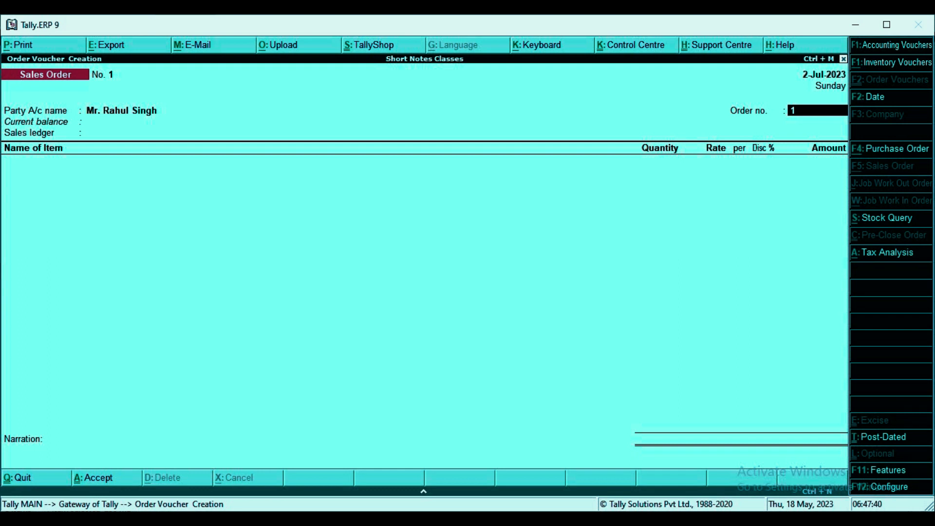
# Enter the sales order's order number and choose Sales as its sales ledger.
pyautogui.write('SO-0')
pyautogui.press('Return')
pyautogui.press('Return')
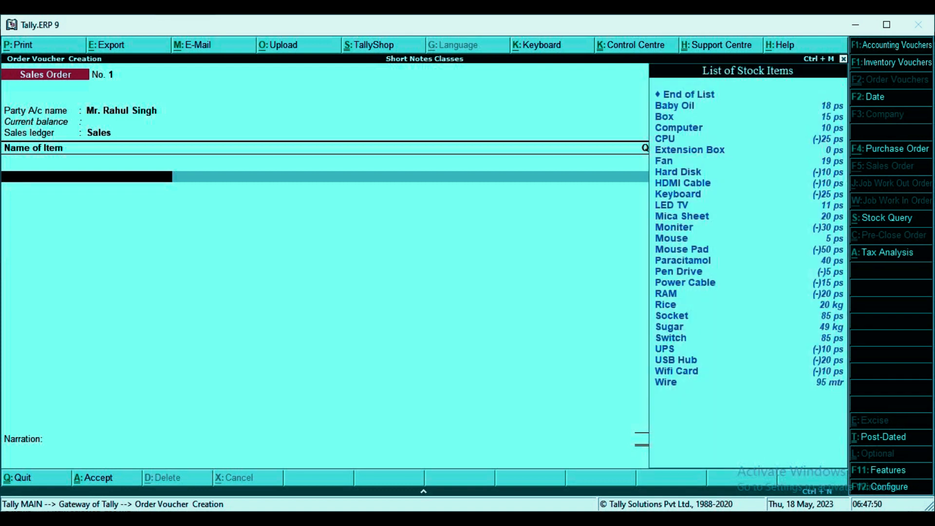
# Add Computer to the sales order with 5 ps due on 2-Jul-2023, leaving the rate blank.
pyautogui.write('Com')
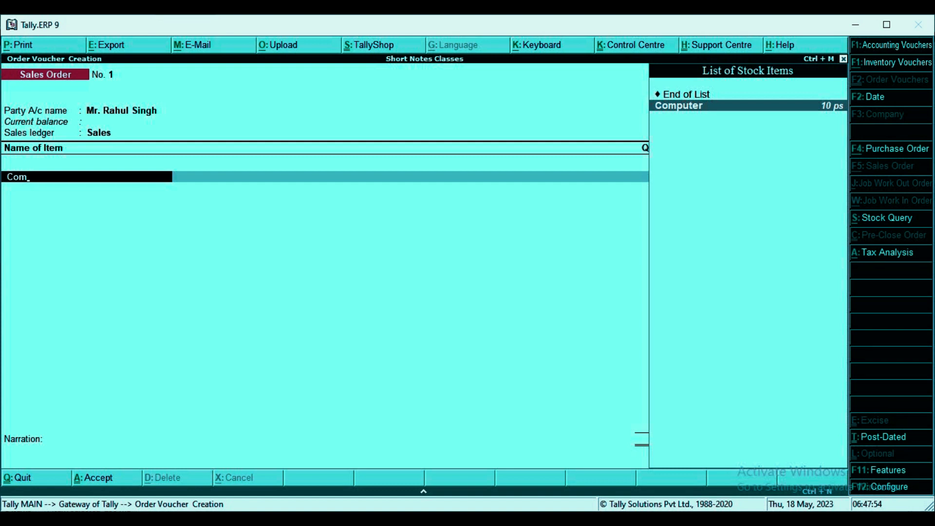
pyautogui.press('Return')
pyautogui.press('Return')
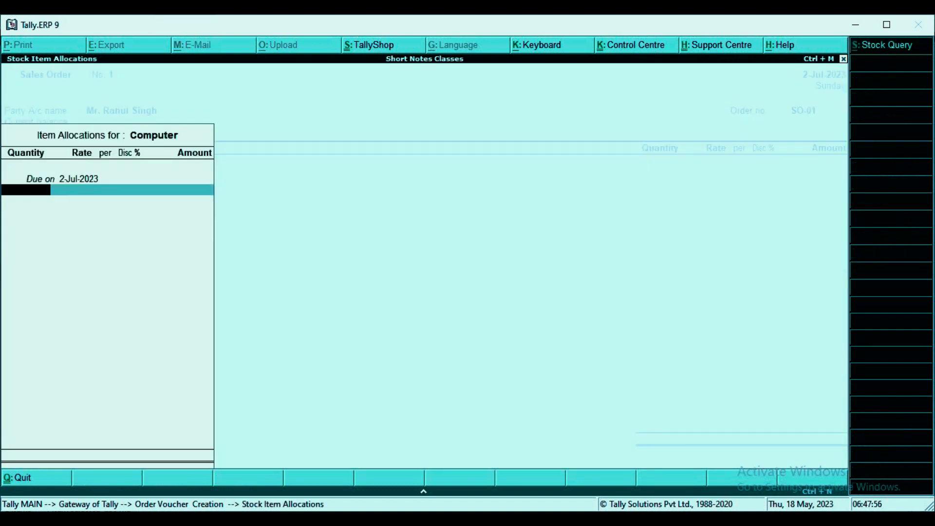
pyautogui.write('5')
pyautogui.press('Return')
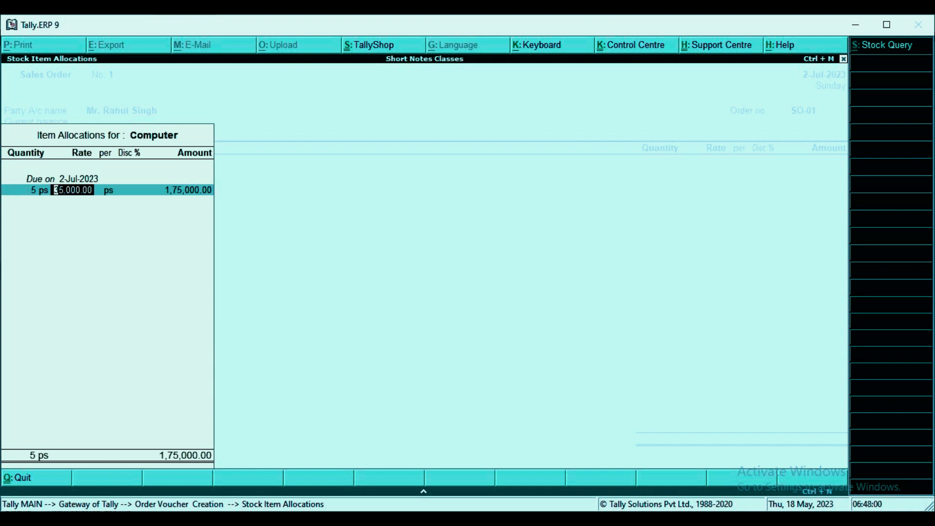
pyautogui.press('BackSpace')
pyautogui.press('Return')
pyautogui.press('Return')
pyautogui.press('Return')
pyautogui.press('Return')
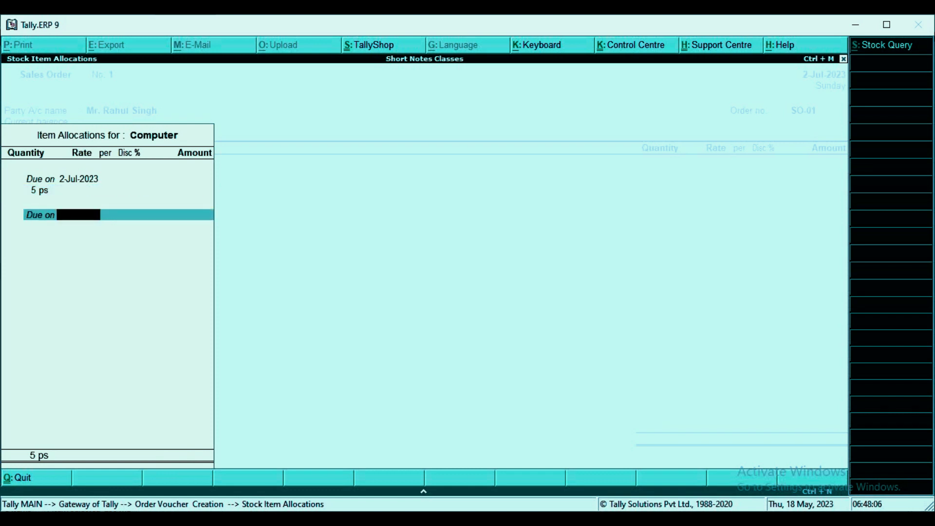
pyautogui.press('Return')
pyautogui.press('Return')
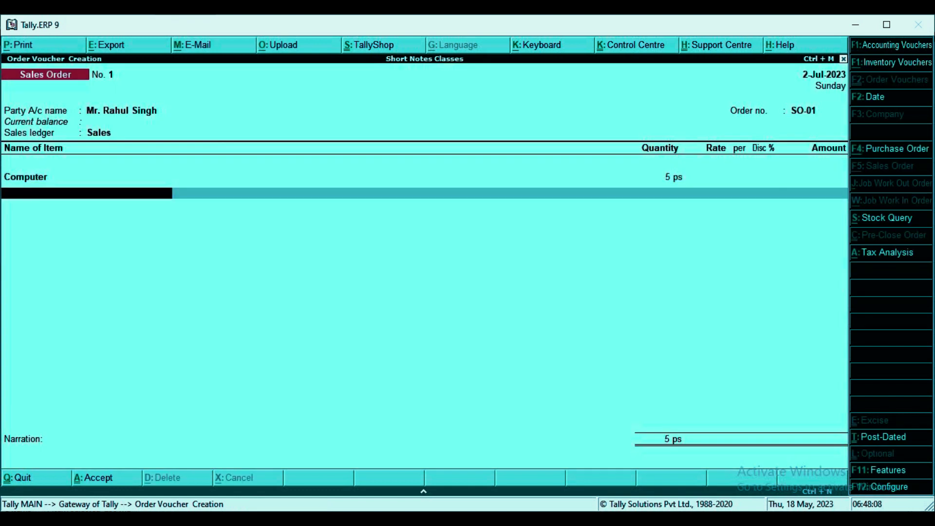
# Add Mouse to the sales order with 2 ps due on 2-Jul-2023, leaving the rate blank.
pyautogui.write('Mo')
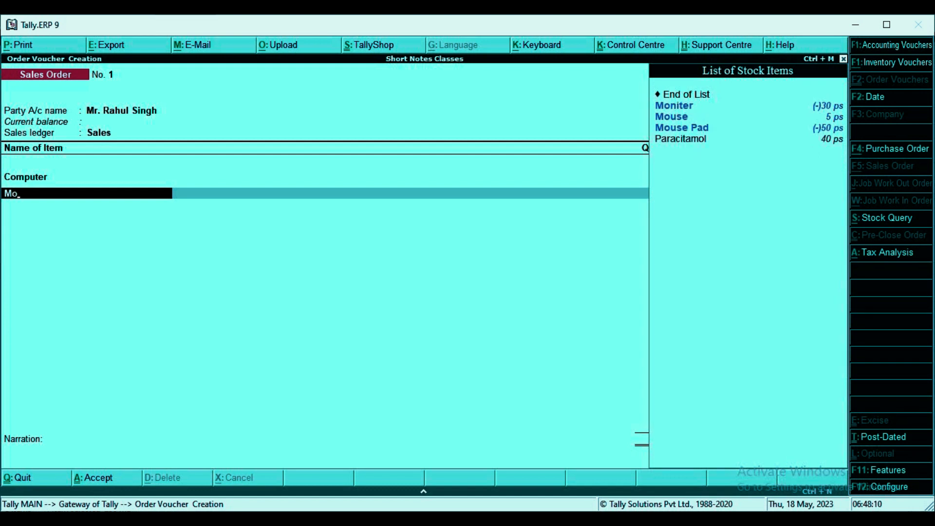
pyautogui.press('Down')
pyautogui.press('Return')
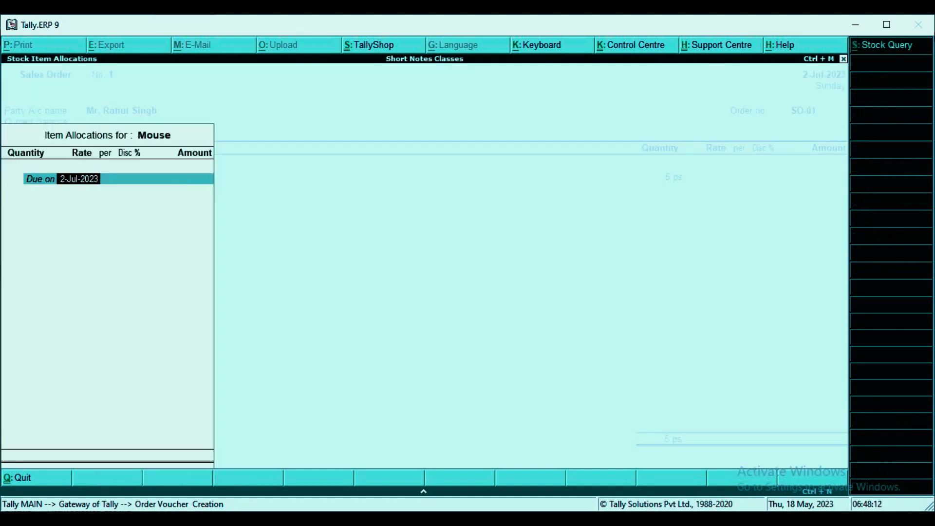
pyautogui.press('Return')
pyautogui.write('2')
pyautogui.press('Return')
pyautogui.press('BackSpace')
pyautogui.press('Return')
pyautogui.press('Return')
pyautogui.press('Return')
pyautogui.press('Return')
pyautogui.press('Return')
pyautogui.press('Return')
pyautogui.press('Return')
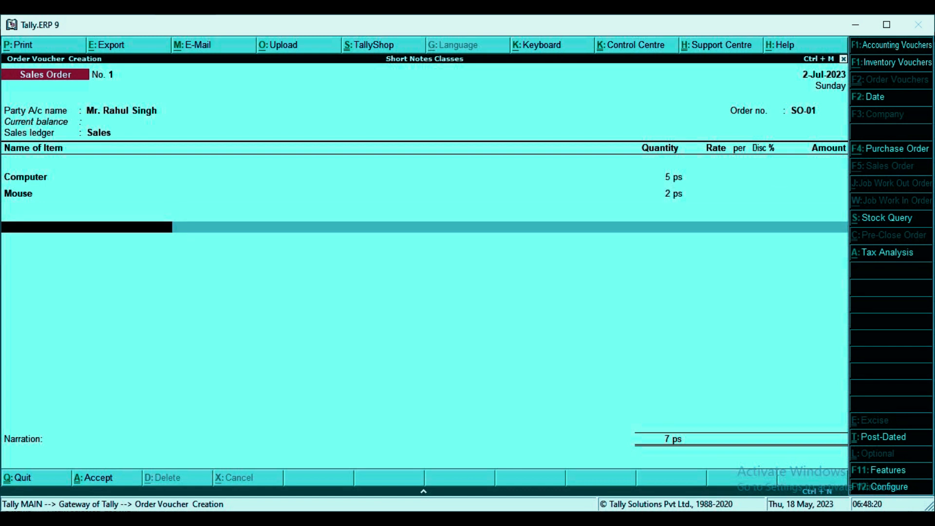
# End the item list and save the sales order without additional ledgers or a narration.
pyautogui.press('Return')
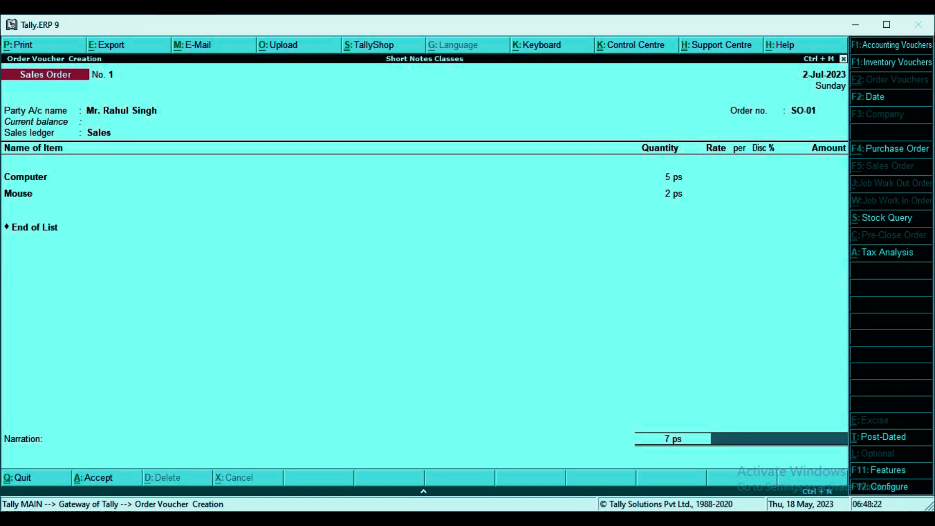
pyautogui.press('Return')
pyautogui.press('Return')
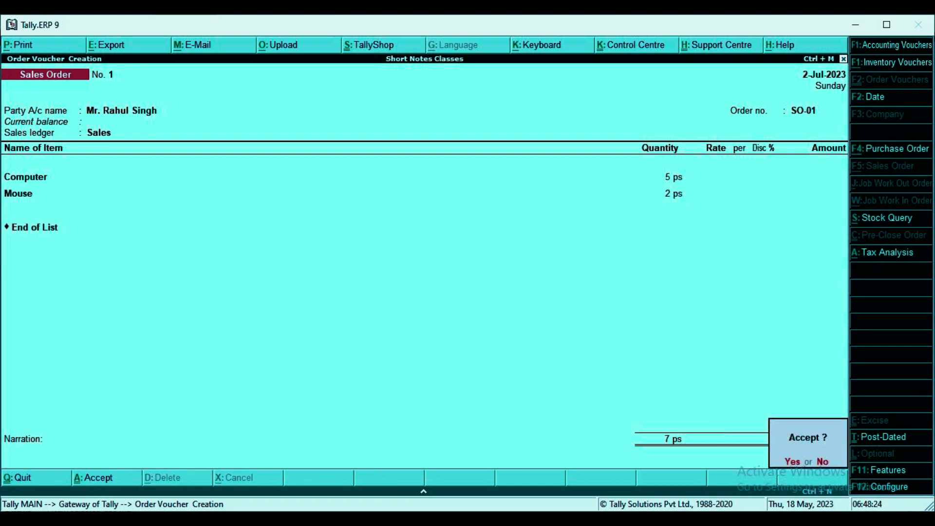
pyautogui.press('y')
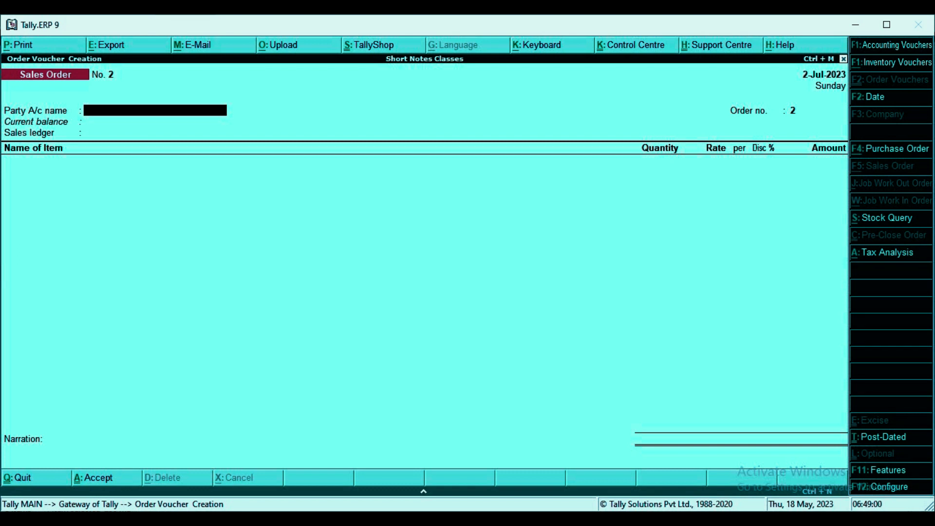
# Start a Delivery Note with the reference number left blank and the sales order's customer as the party.
pyautogui.hotkey('alt', 'F8')
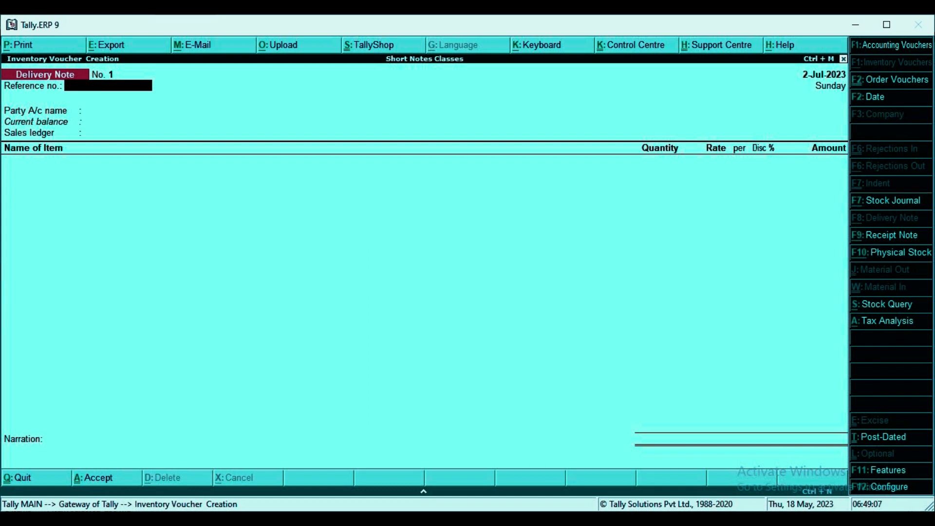
pyautogui.press('Return')
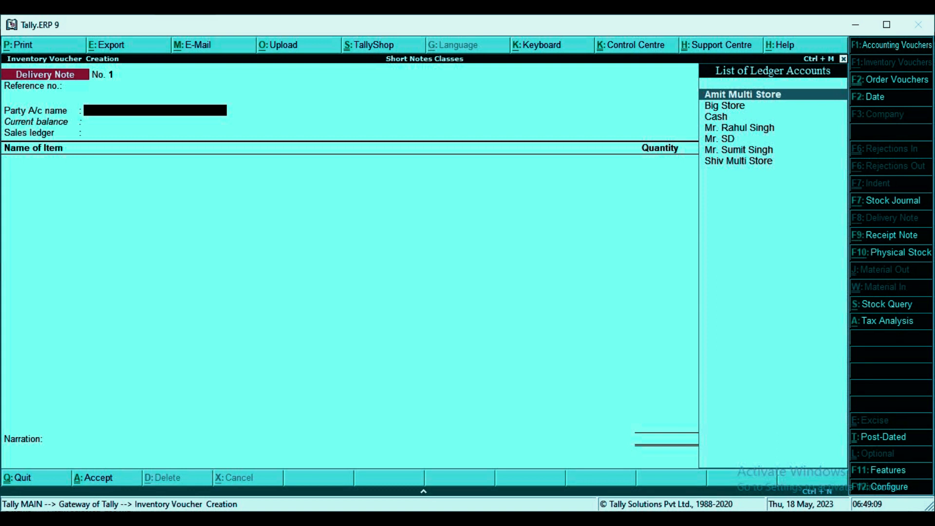
pyautogui.press('Down')
pyautogui.press('Down')
pyautogui.press('Down')
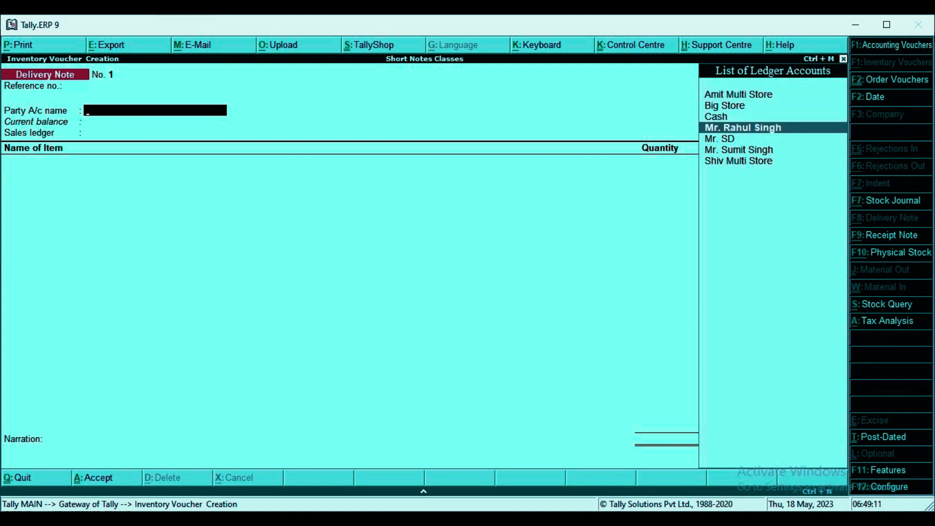
pyautogui.press('Return')
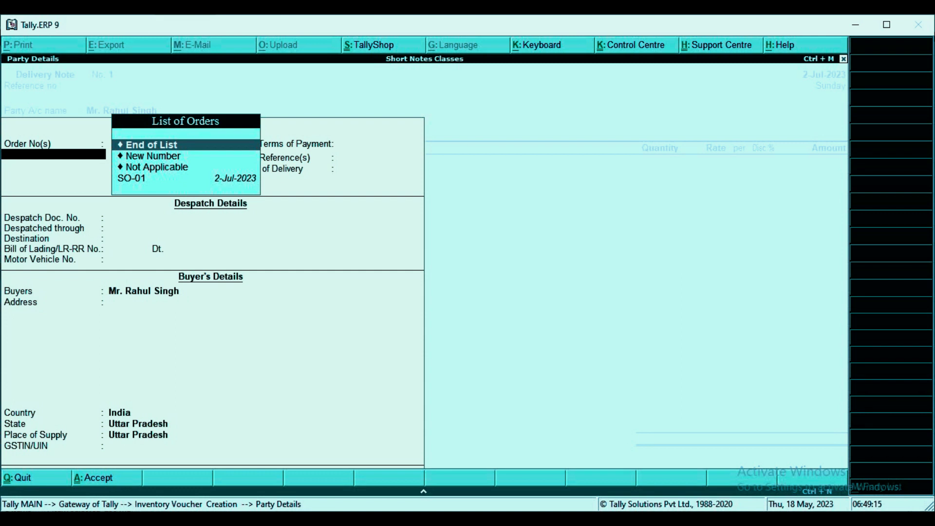
# Link the delivery note to the customer's sales order dated 2-Jul-2023 and accept the default despatch and buyer's details.
pyautogui.press('Down')
pyautogui.press('Down')
pyautogui.press('Down')
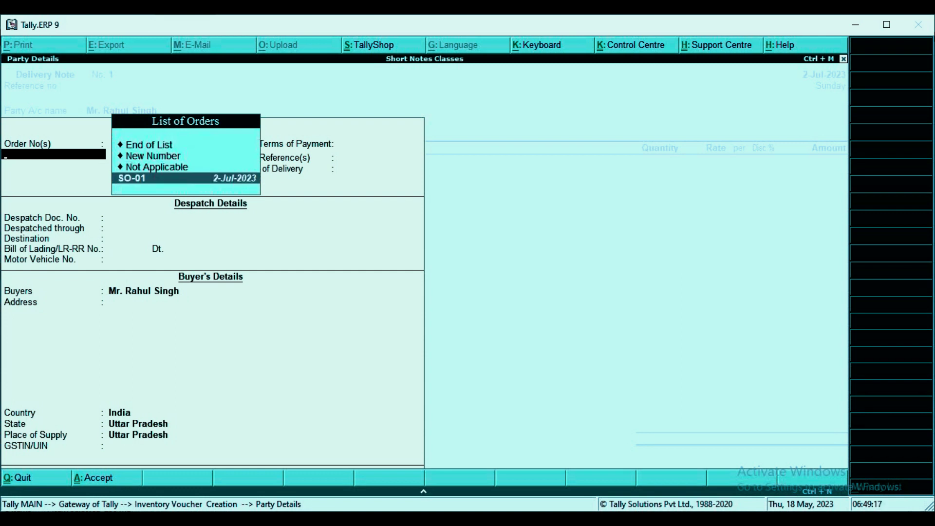
pyautogui.press('Return')
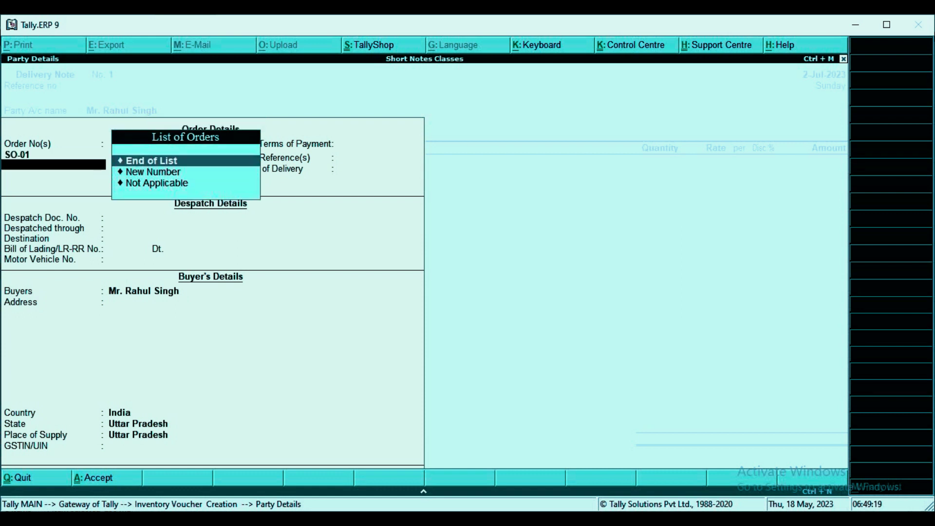
pyautogui.press('Return')
pyautogui.press('Return')
pyautogui.press('Return')
pyautogui.press('Return')
pyautogui.press('Return')
pyautogui.press('Return')
pyautogui.press('Return')
pyautogui.press('Return')
pyautogui.press('Return')
pyautogui.press('Return')
pyautogui.press('Return')
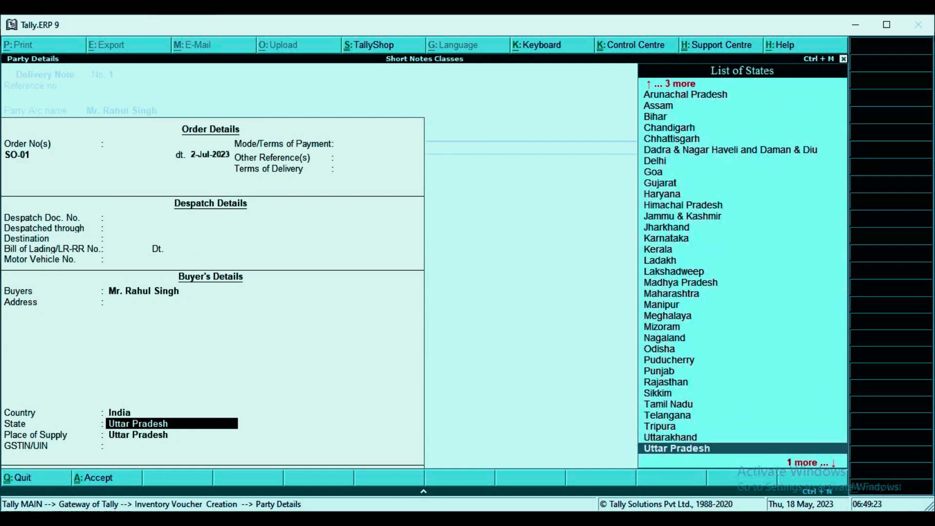
pyautogui.press('BackSpace')
pyautogui.press('Return')
pyautogui.press('Return')
pyautogui.press('Return')
pyautogui.press('Return')
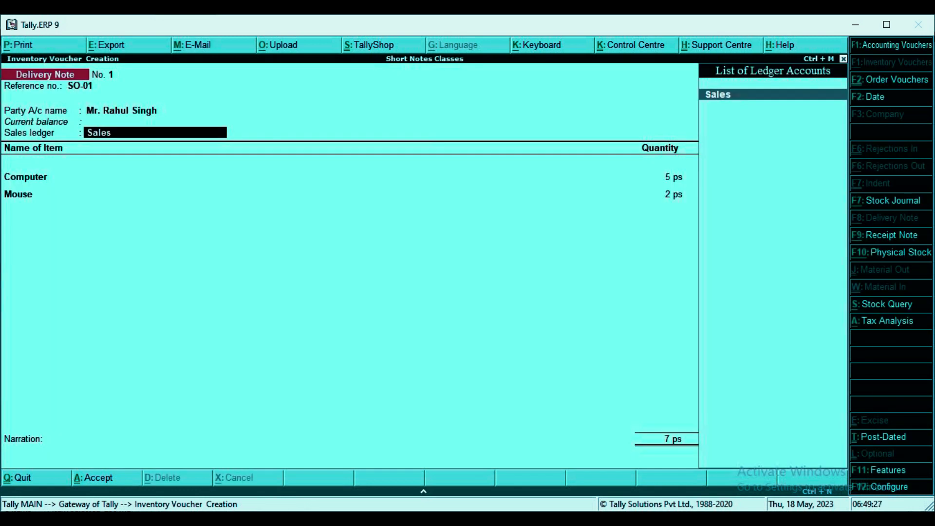
# Accept the Sales ledger and allocate the Computer line to the sales order's tracking number and matching order, leaving the rate blank.
pyautogui.press('Return')
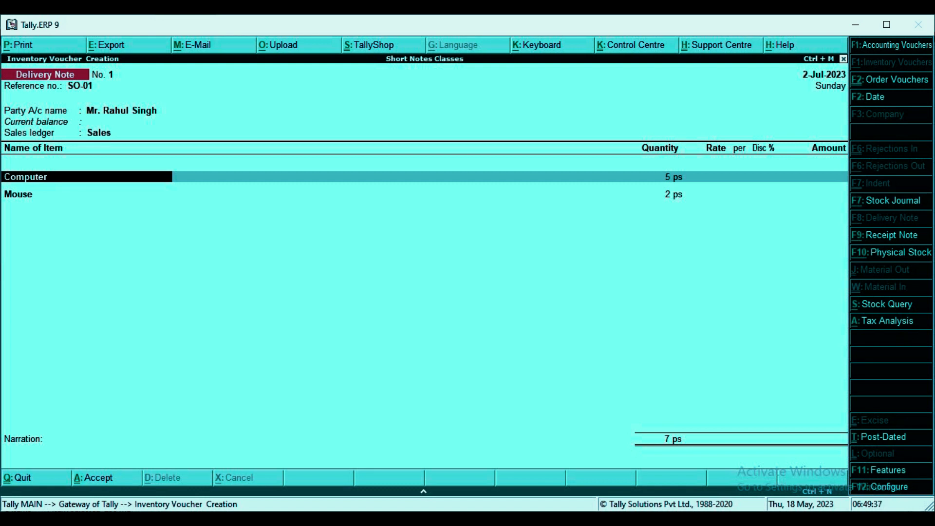
pyautogui.press('Return')
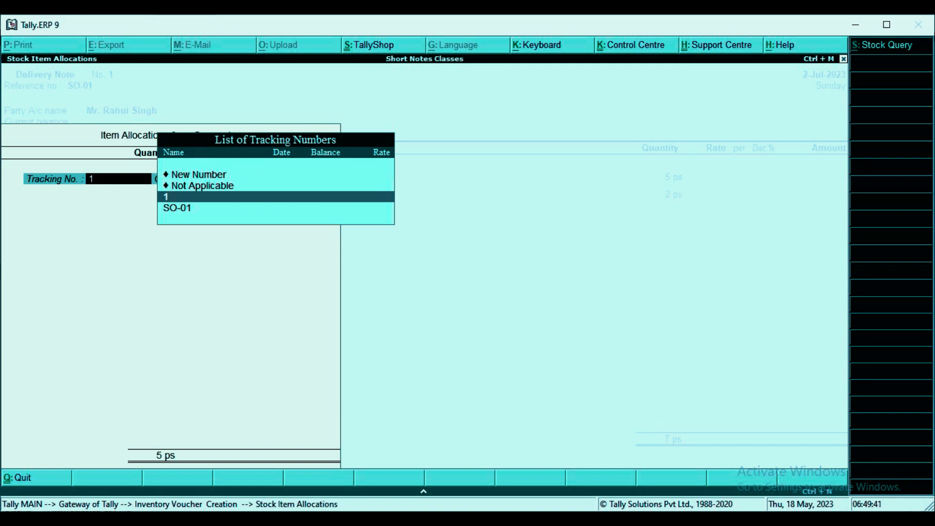
pyautogui.click(275, 207)
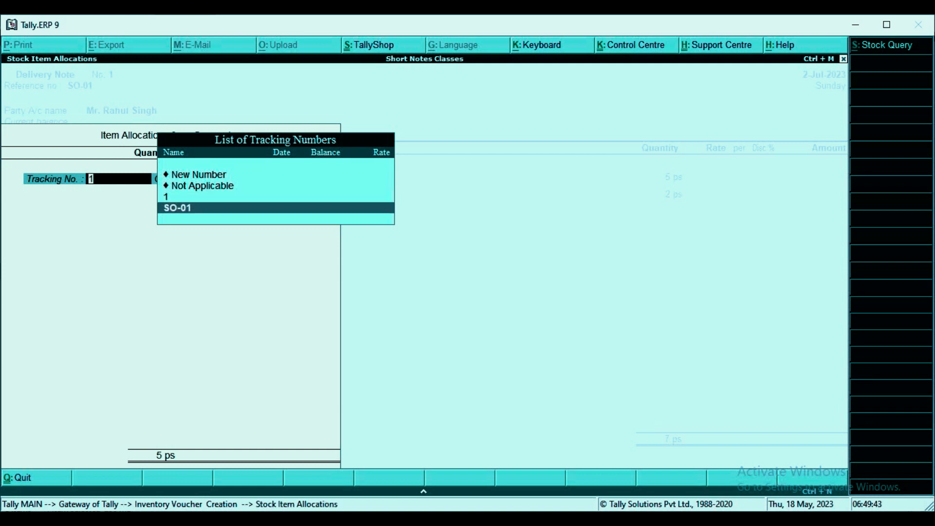
pyautogui.press('Return')
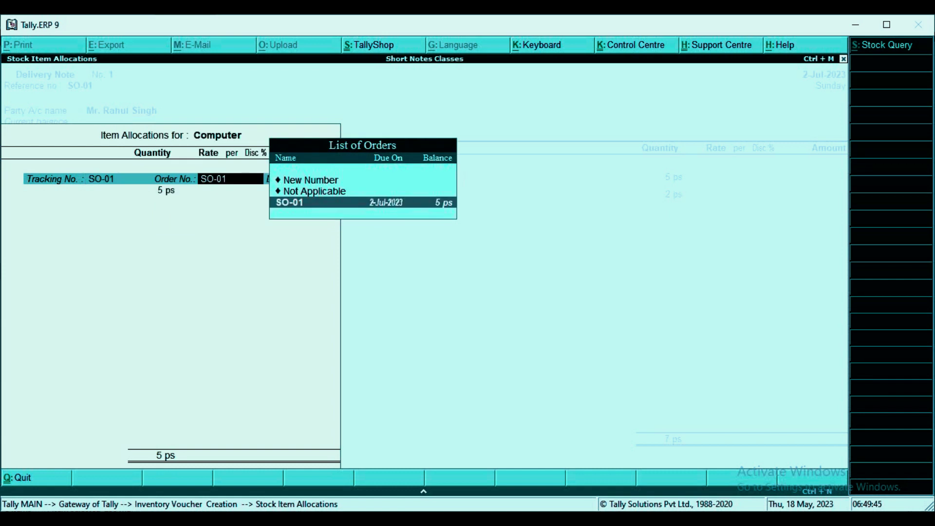
pyautogui.press('Return')
pyautogui.press('Return')
pyautogui.press('Return')
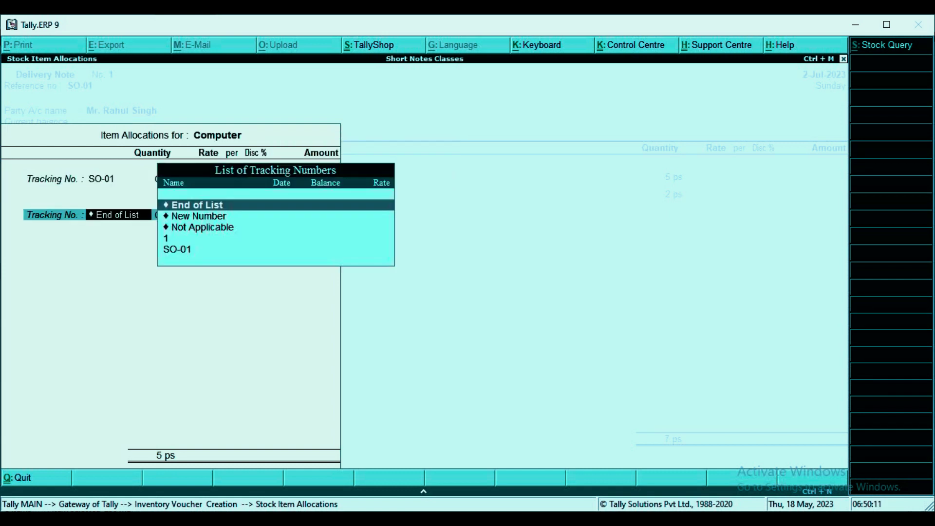
pyautogui.press('Return')
pyautogui.press('Return')
# Allocate the Mouse line to the sales order's tracking number and matching order, keeping 2 ps and leaving the rate blank.
pyautogui.press('Return')
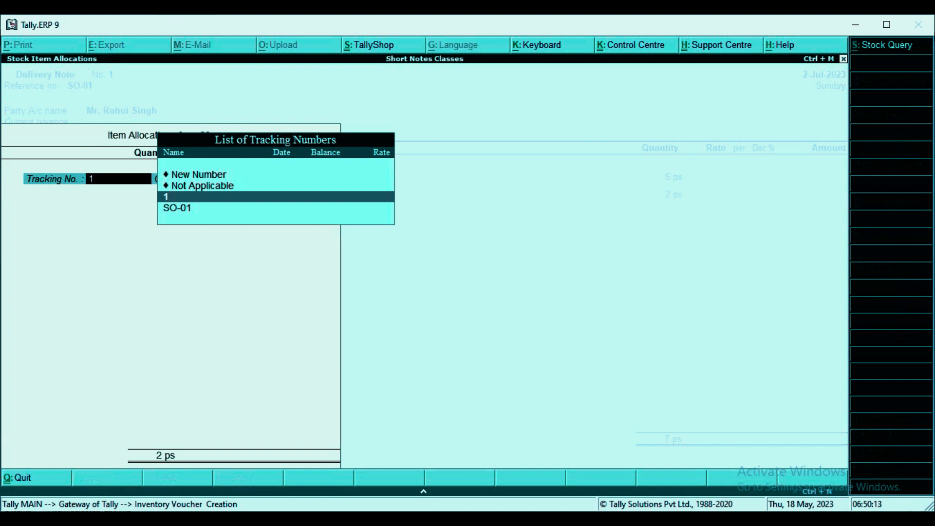
pyautogui.press('Down')
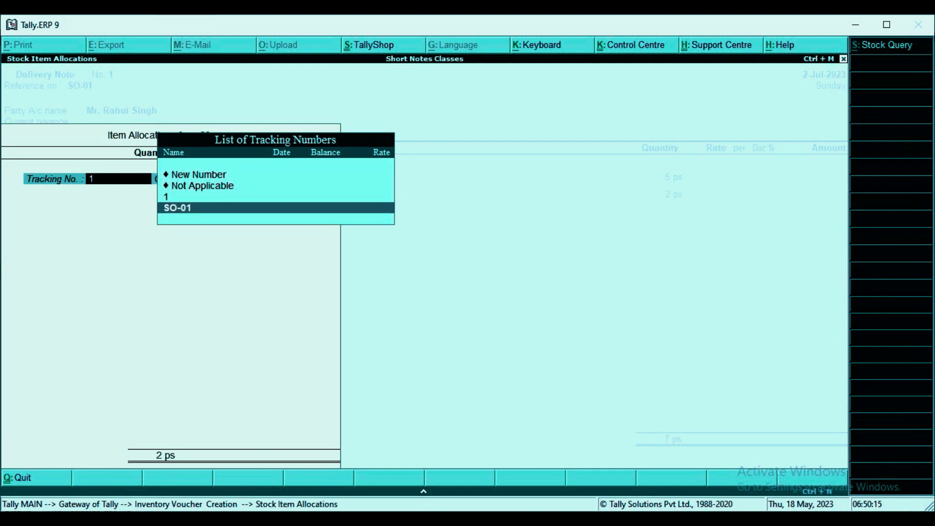
pyautogui.press('Return')
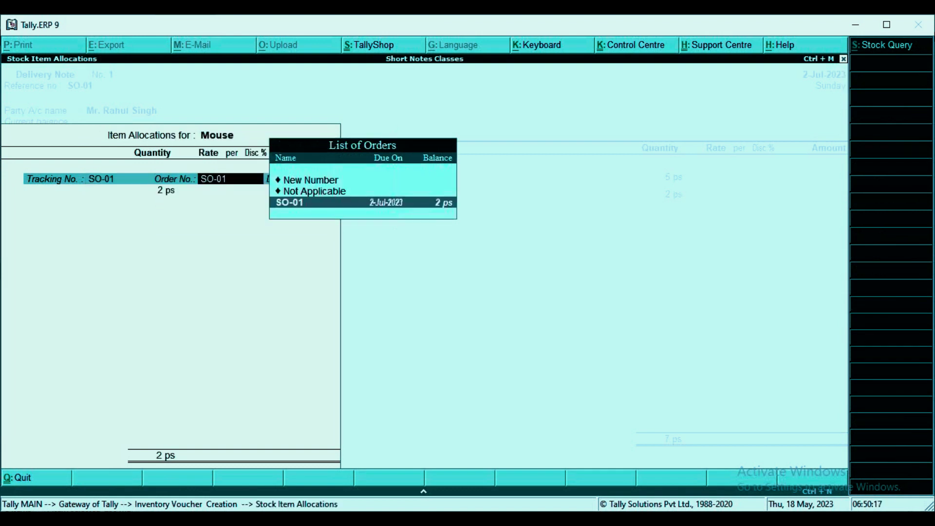
pyautogui.press('Return')
pyautogui.press('Return')
pyautogui.press('Return')
pyautogui.press('Return')
pyautogui.press('Return')
pyautogui.press('Return')
pyautogui.press('Return')
pyautogui.press('Return')
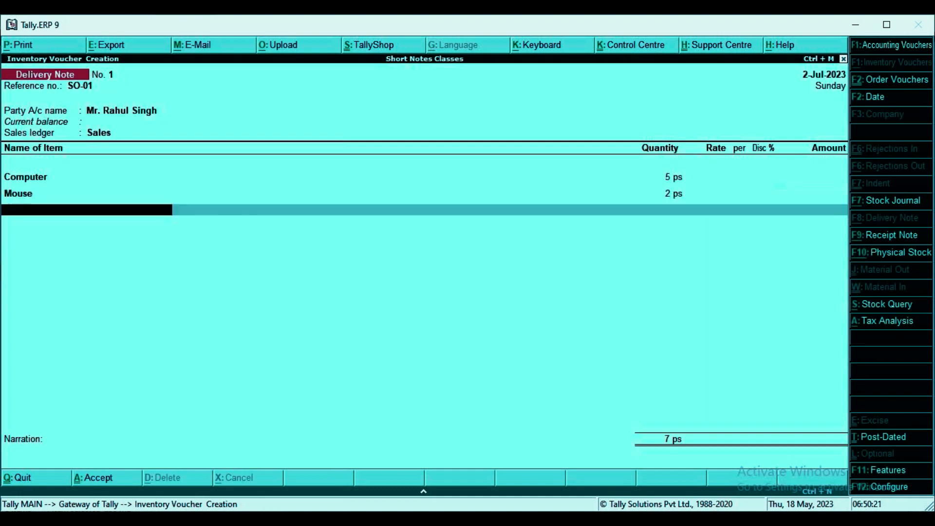
# End the item list and save the delivery note without additional ledgers or a narration.
pyautogui.press('Return')
pyautogui.press('Return')
pyautogui.press('Return')
pyautogui.press('Return')
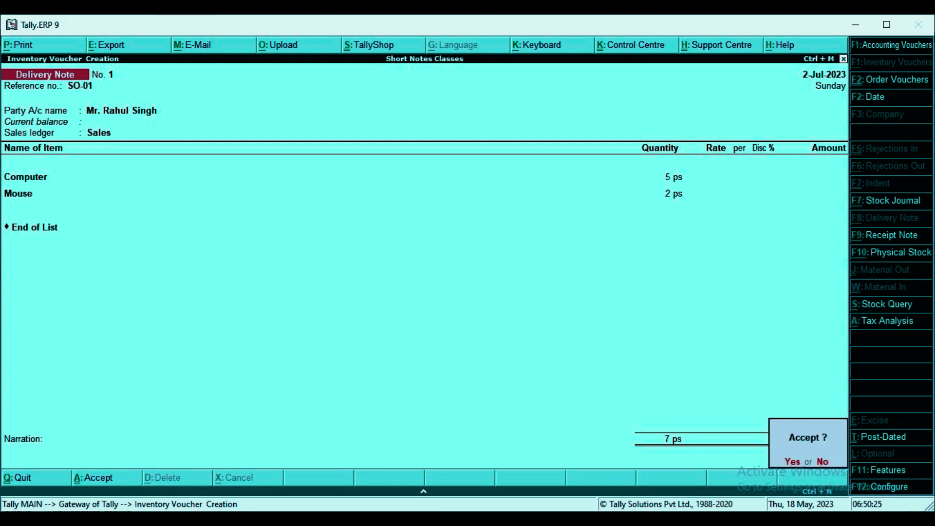
pyautogui.press('y')
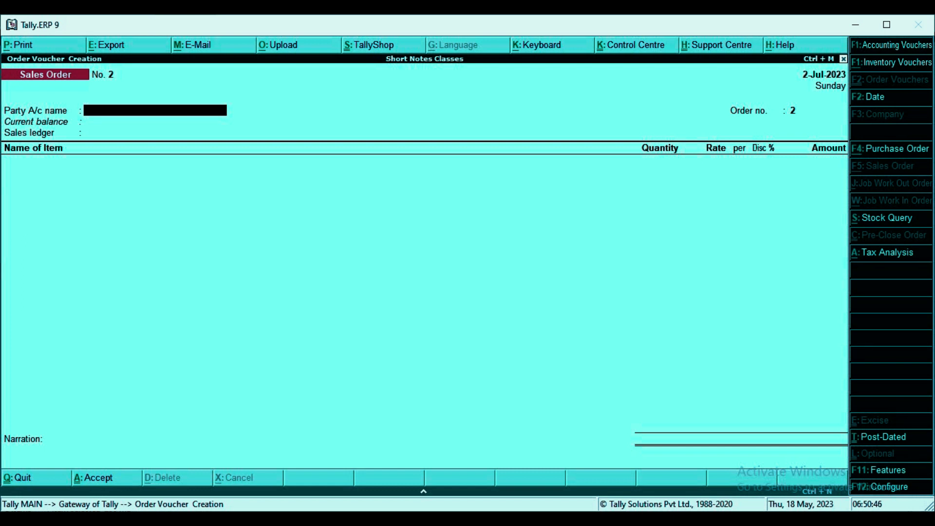
# Start a Sales voucher with the reference number left blank and the delivery note's customer as the party.
pyautogui.press('F8')
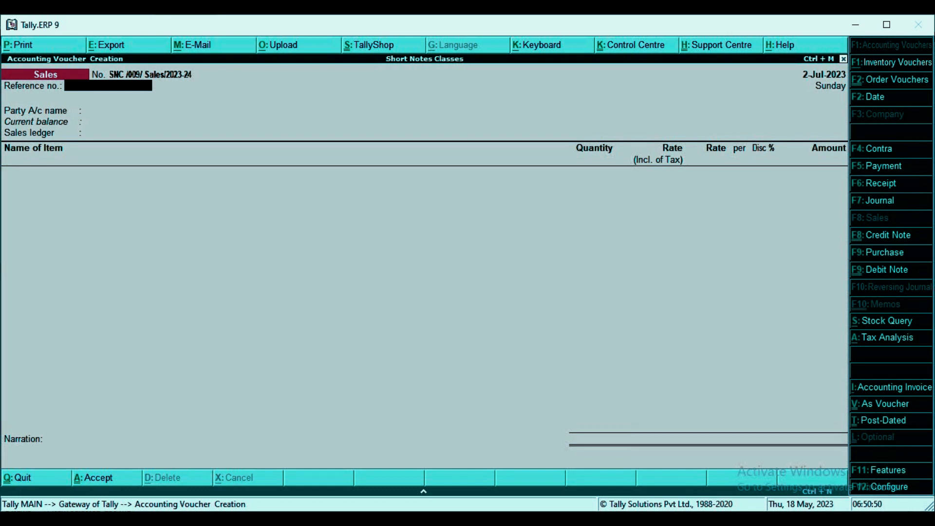
pyautogui.press('Return')
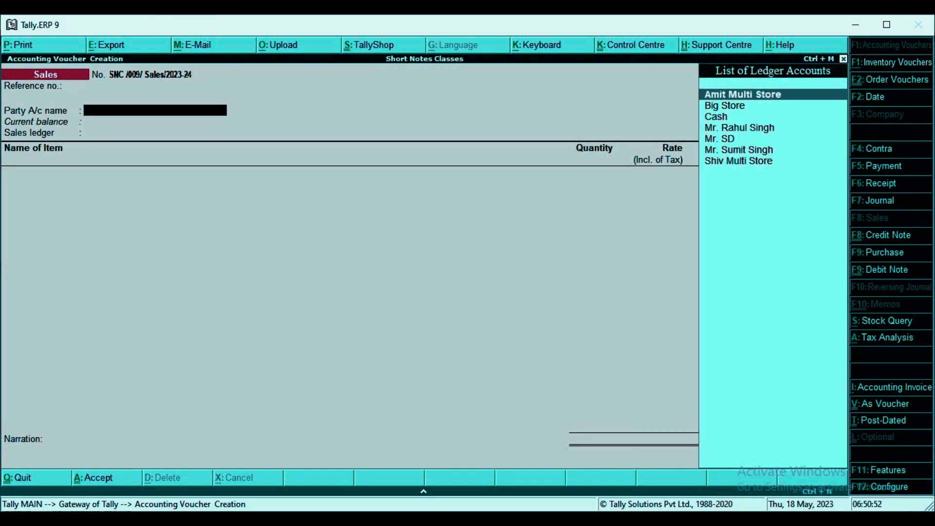
pyautogui.press('Down')
pyautogui.press('Down')
pyautogui.press('Down')
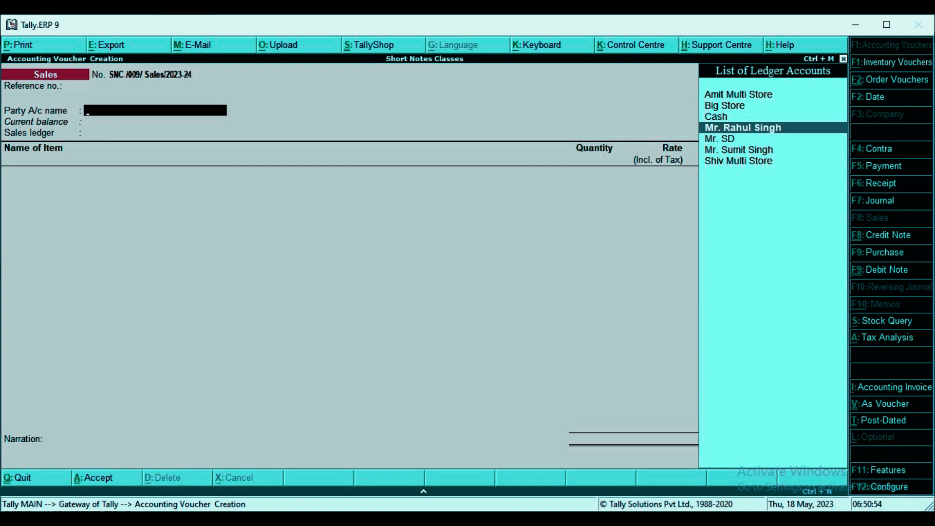
pyautogui.press('Return')
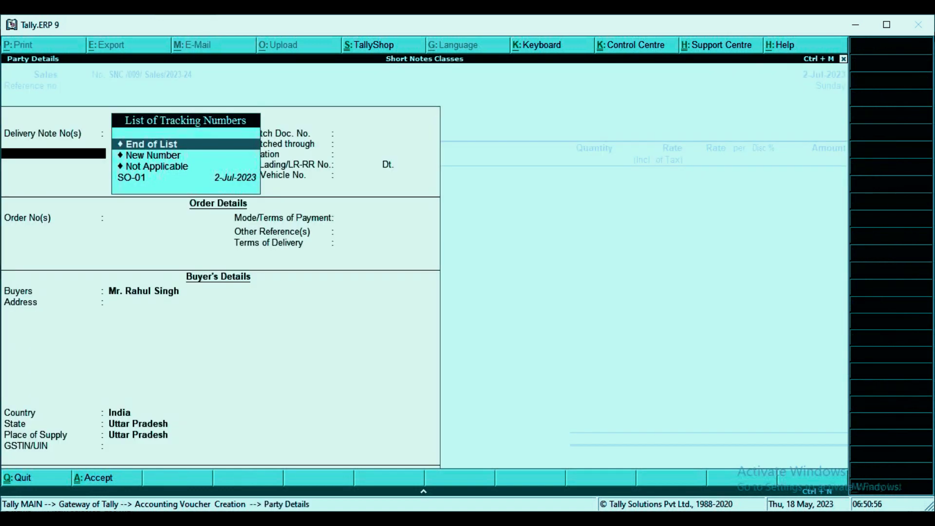
# Link the sales voucher to the customer's delivery note dated 2-Jul-2023 and accept the default despatch, order and buyer's details.
pyautogui.press('Down')
pyautogui.press('Down')
pyautogui.press('Down')
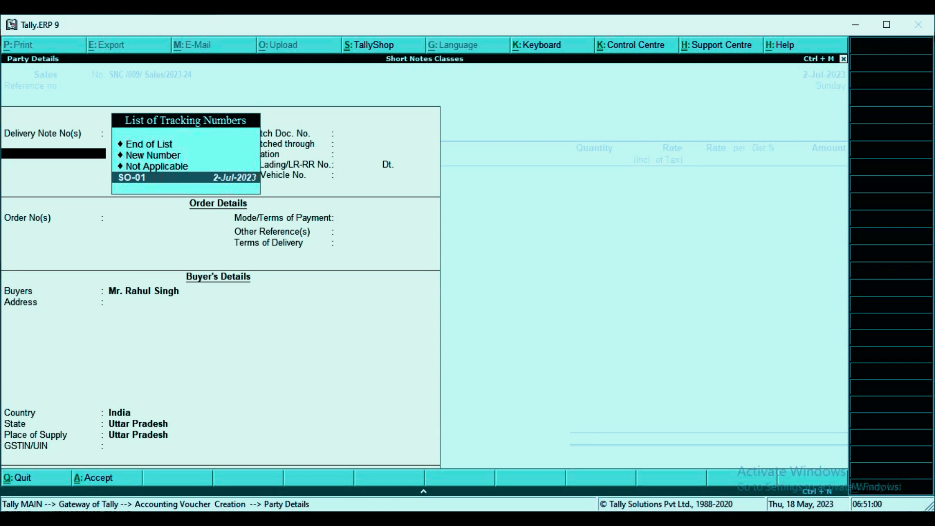
pyautogui.press('Return')
pyautogui.press('Return')
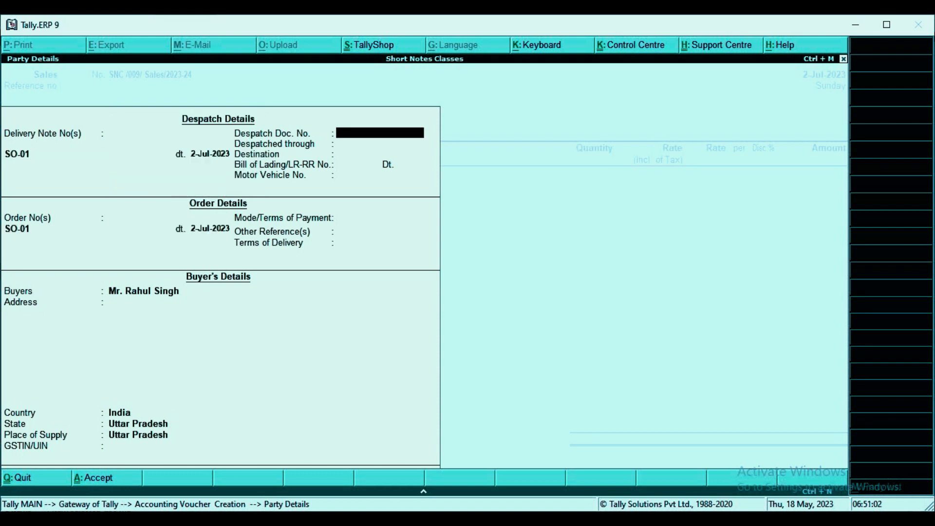
pyautogui.press('Return')
pyautogui.press('Return')
pyautogui.press('Return')
pyautogui.press('Return')
pyautogui.press('Return')
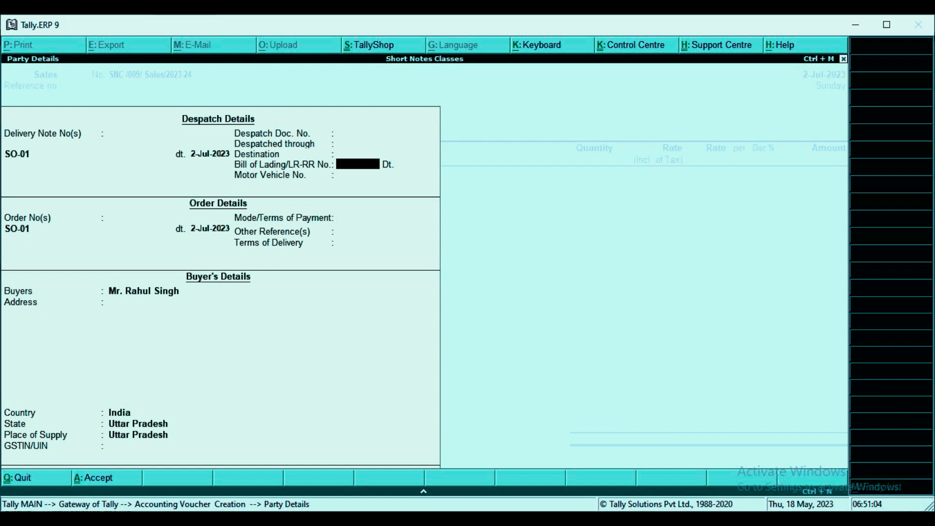
pyautogui.press('Return')
pyautogui.press('Return')
pyautogui.press('Return')
pyautogui.press('Return')
pyautogui.press('Return')
pyautogui.press('Return')
pyautogui.press('Return')
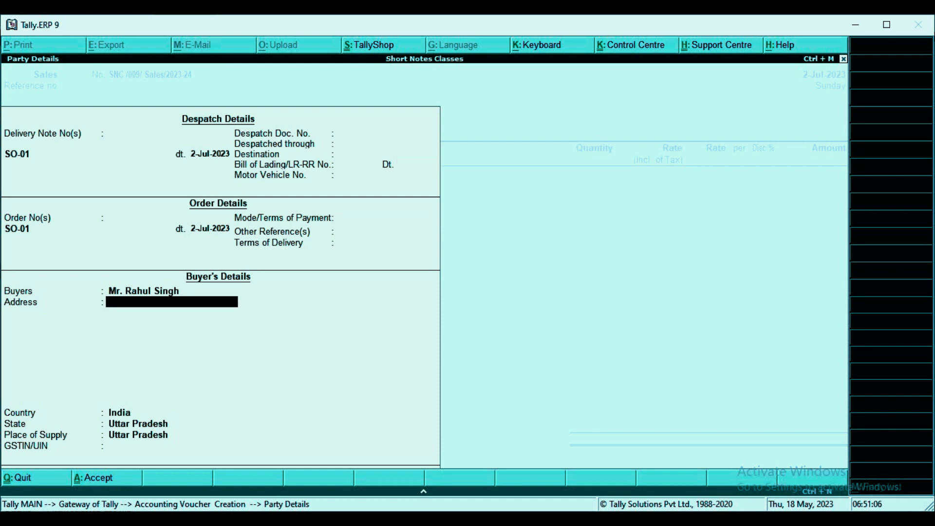
pyautogui.press('Return')
pyautogui.press('Return')
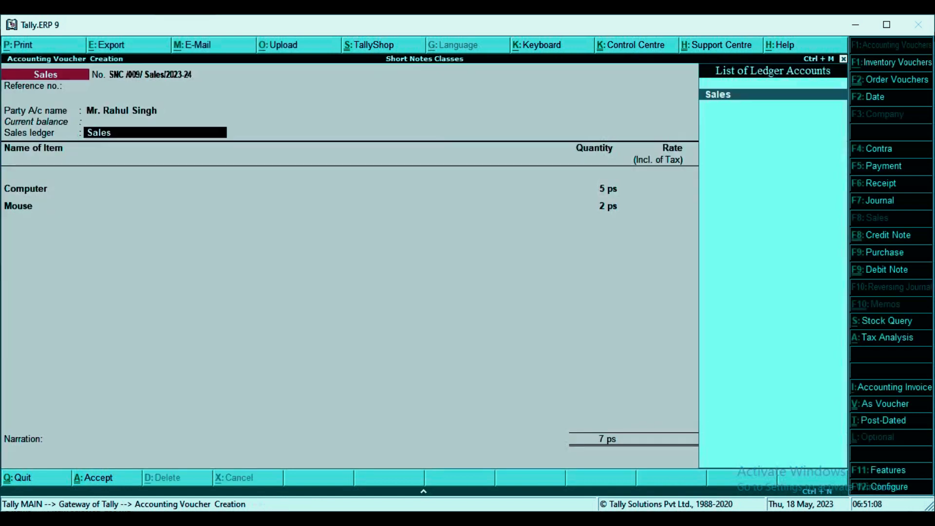
# Accept the Sales ledger and allocate Computer to the linked delivery note and order, with 5 ps at a rate of 32500.
pyautogui.press('Return')
pyautogui.press('Return')
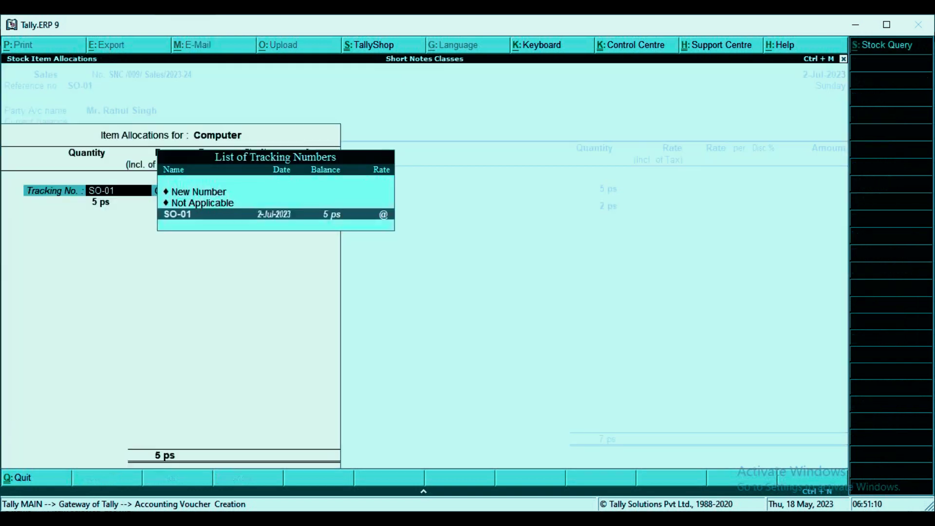
pyautogui.press('Return')
pyautogui.press('Return')
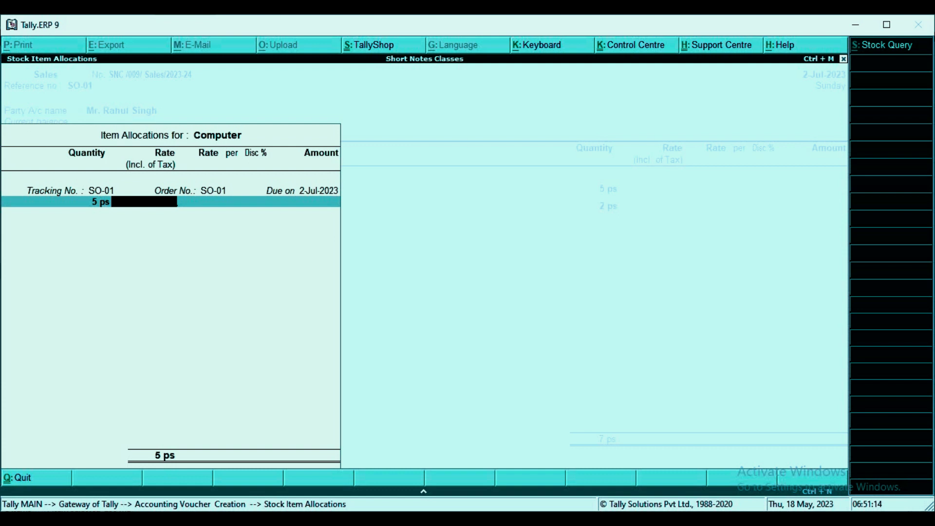
pyautogui.press('Return')
pyautogui.write('32500')
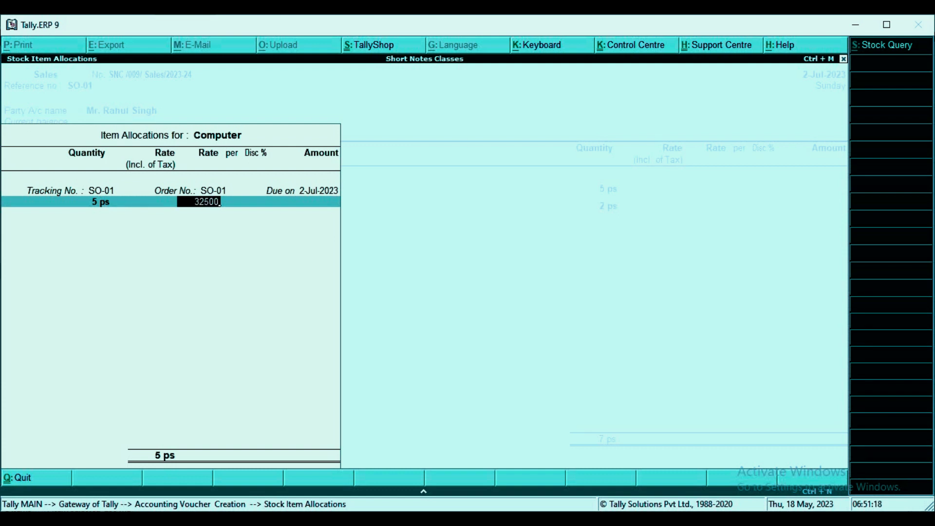
pyautogui.press('Return')
pyautogui.press('Return')
pyautogui.press('Return')
pyautogui.press('Return')
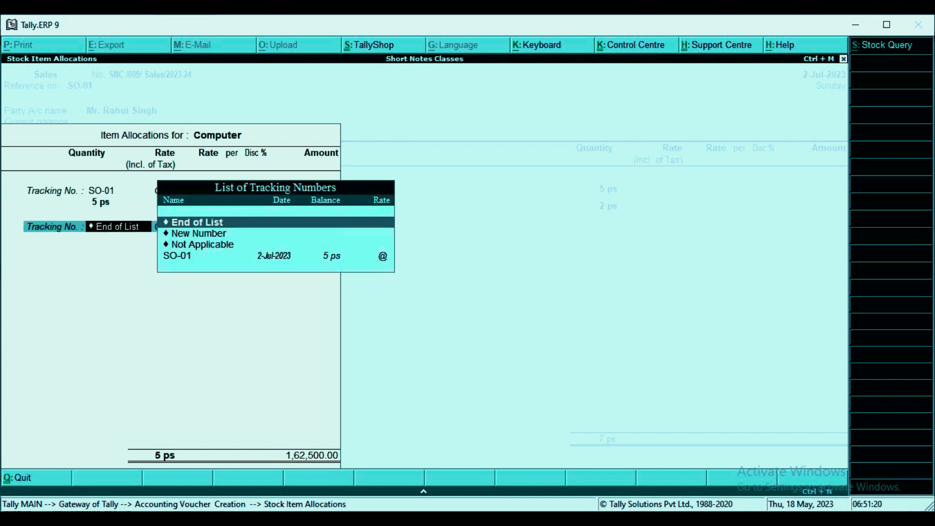
pyautogui.press('Return')
pyautogui.press('Return')
# Allocate Mouse to the linked delivery note and order, with 2 ps at a rate of 499.
pyautogui.press('Return')
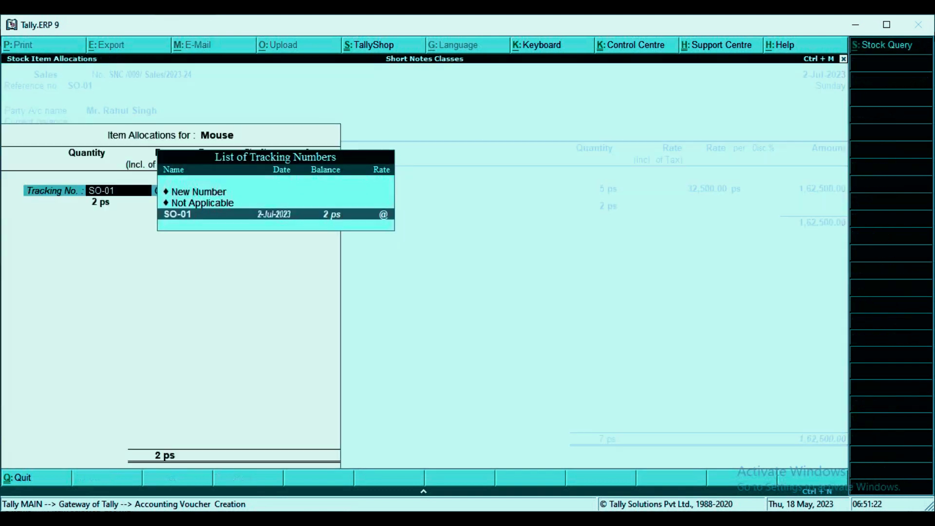
pyautogui.press('Return')
pyautogui.press('Return')
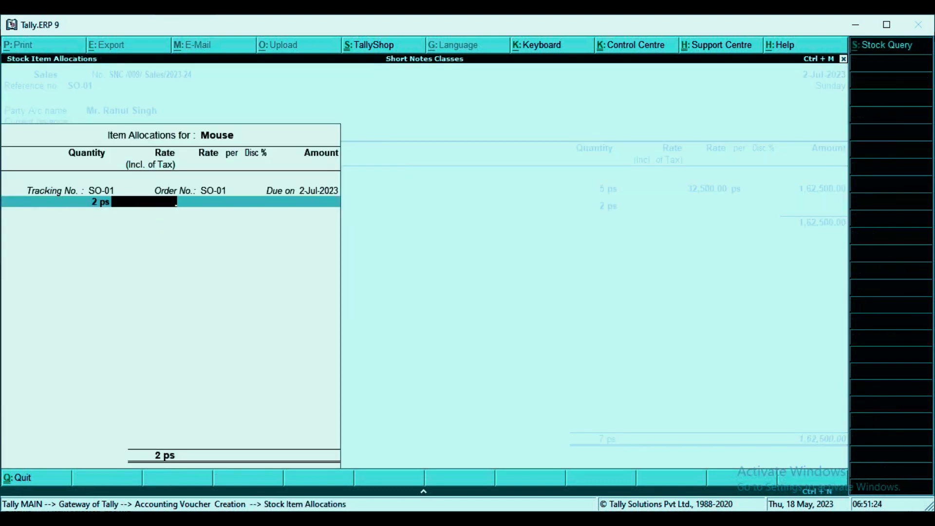
pyautogui.press('Return')
pyautogui.write('499')
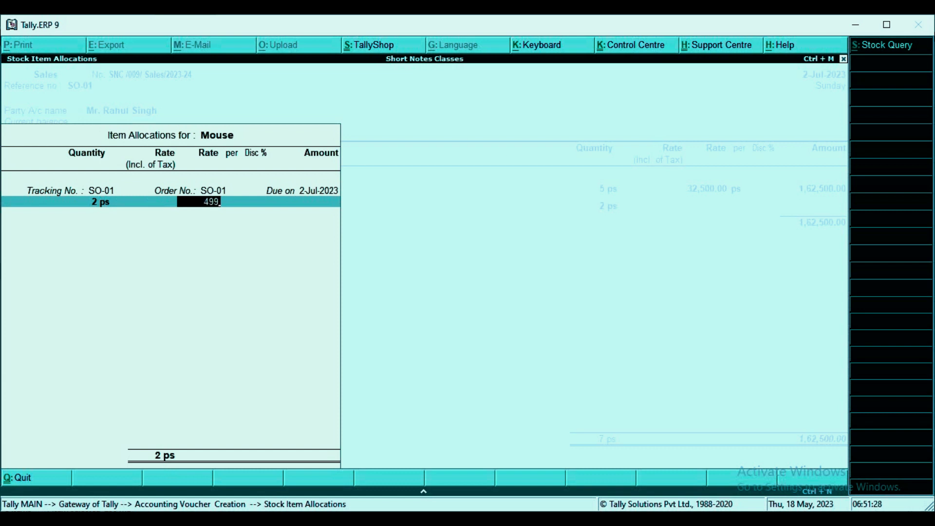
pyautogui.press('Return')
pyautogui.press('Return')
pyautogui.press('Return')
pyautogui.press('Return')
pyautogui.press('Return')
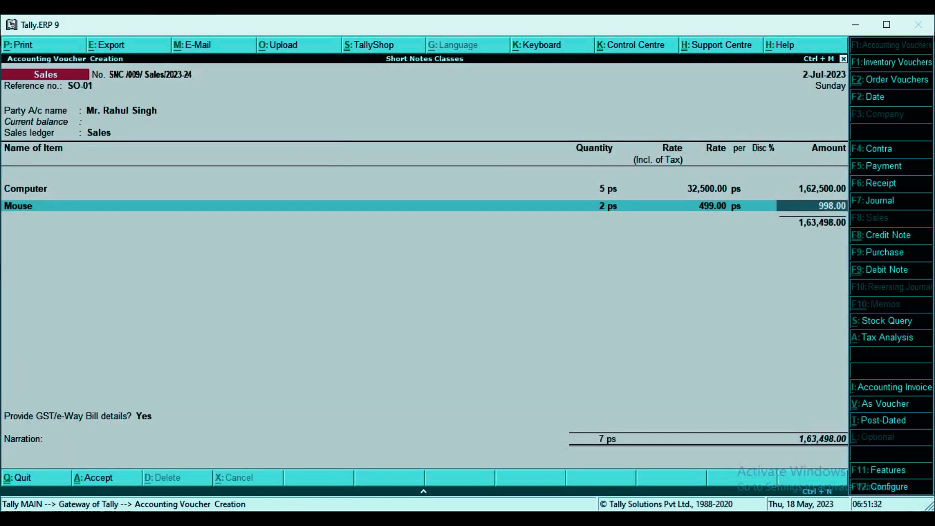
pyautogui.press('Return')
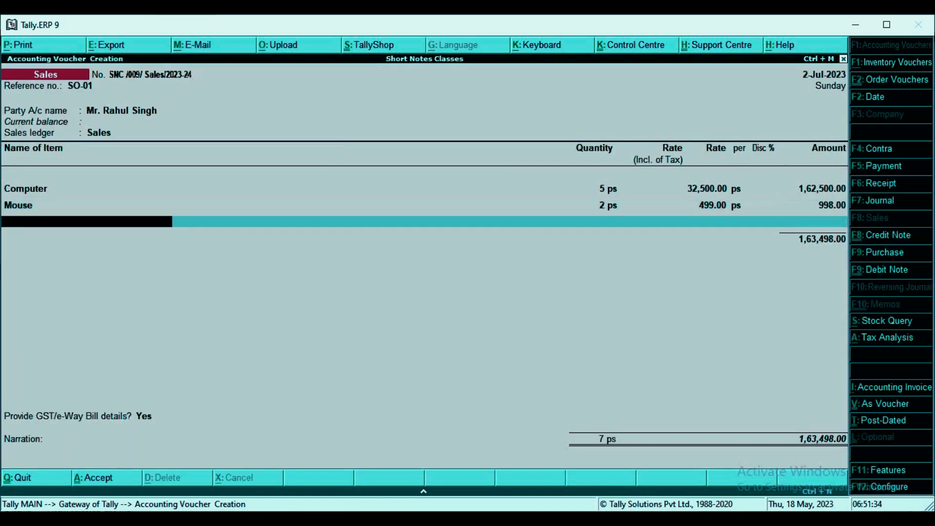
# Add the CGST and SGST ledgers to the sales voucher with their automatically calculated amounts.
pyautogui.write('Cg')
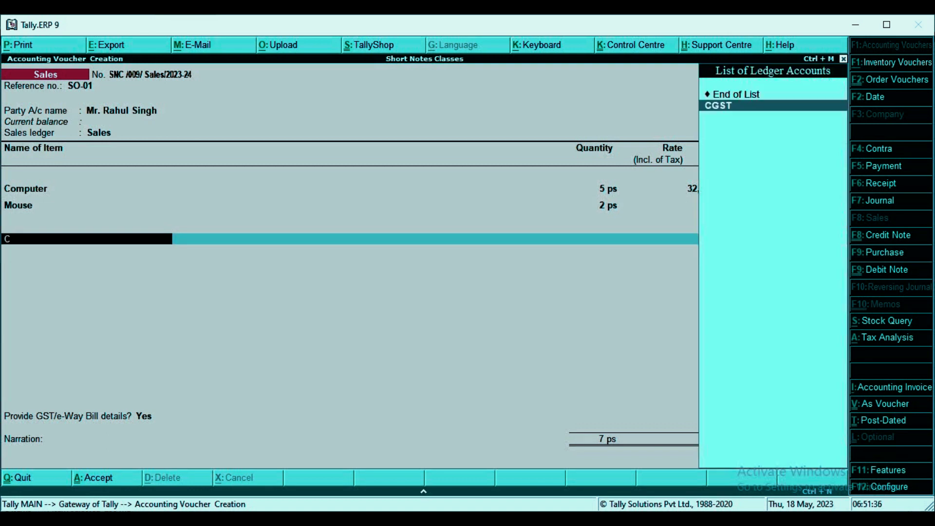
pyautogui.press('Return')
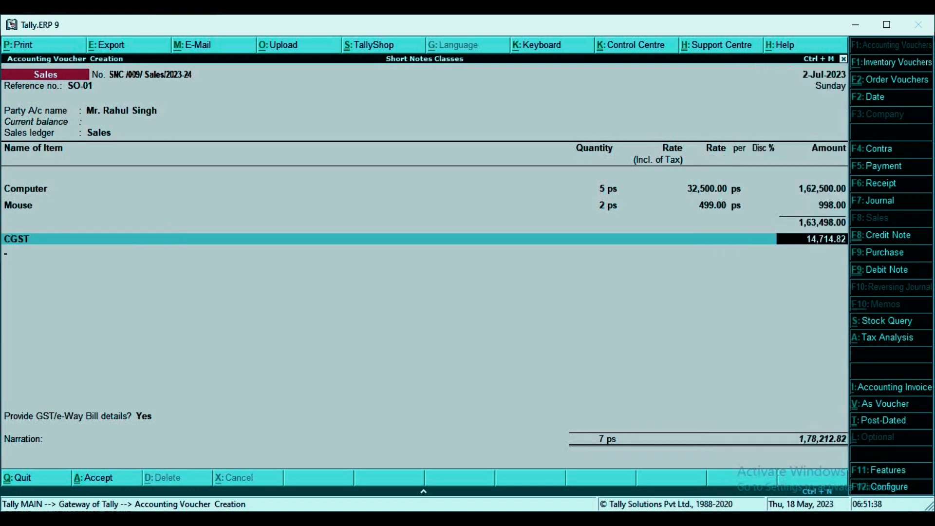
pyautogui.press('Return')
pyautogui.write('Sg')
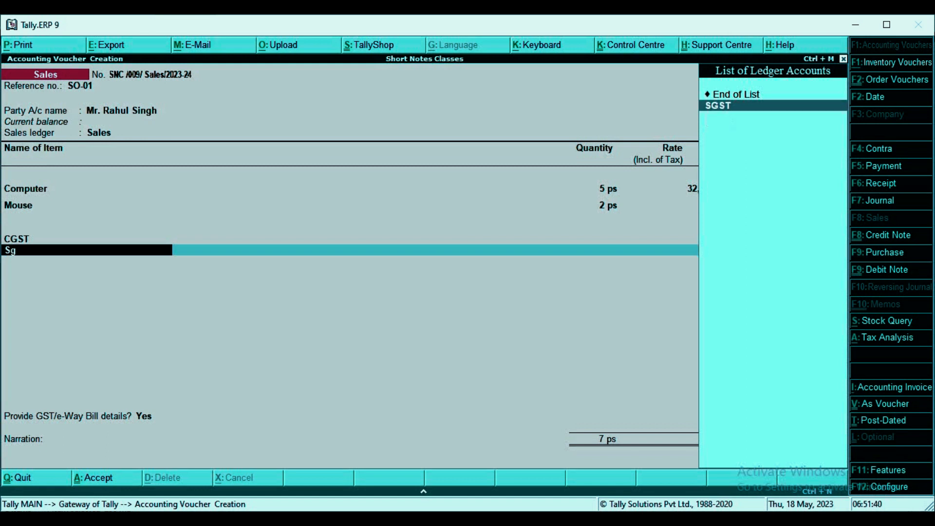
pyautogui.press('Return')
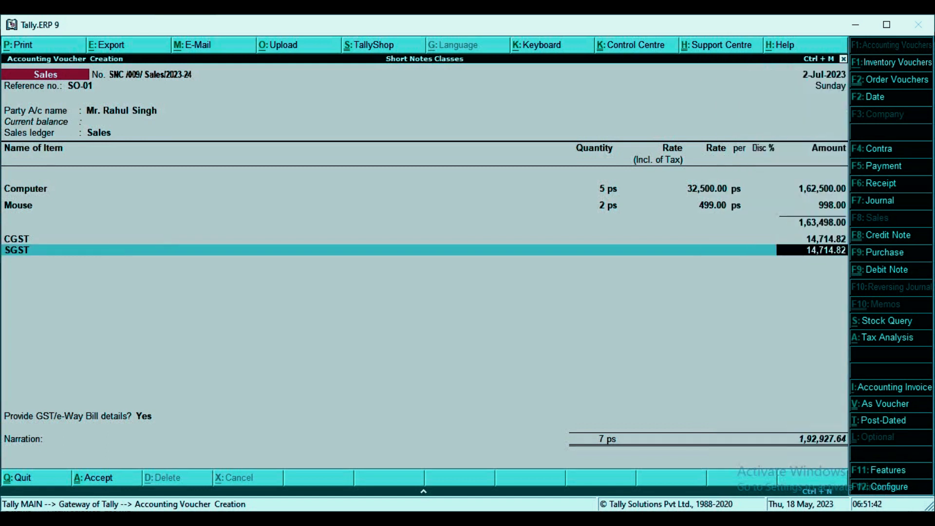
pyautogui.press('Return')
# End the ledger list with GST/e-Way Bill details set to No and no narration, and open a new Sales Order voucher.
pyautogui.press('Return')
pyautogui.press('Up')
pyautogui.press('Return')
pyautogui.press('Return')
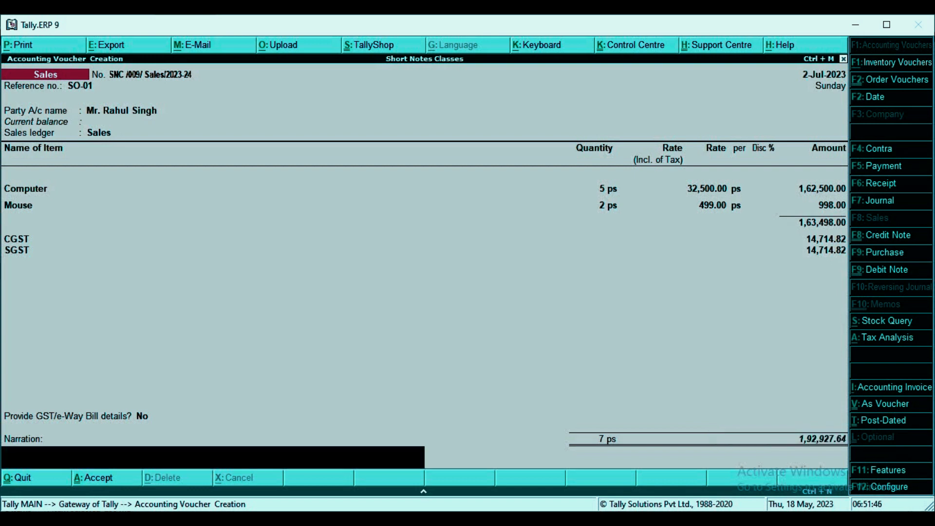
pyautogui.hotkey('alt', 'F5')
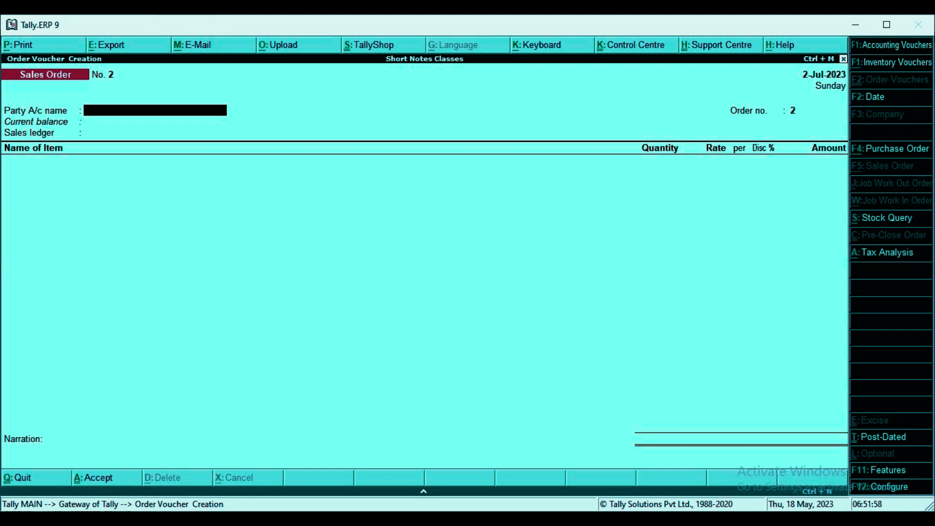
# Start a Receipt voucher and credit the invoiced customer's ledger with 192927.64.
pyautogui.press('F6')
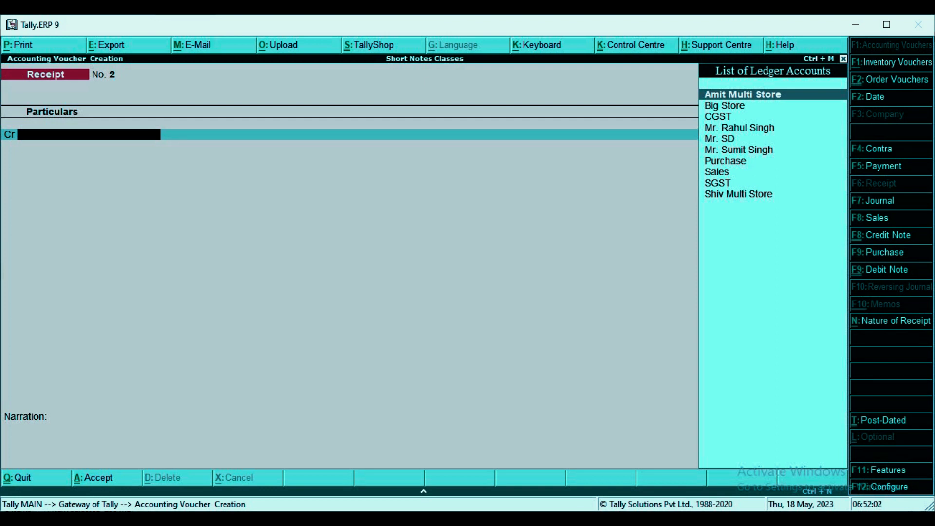
pyautogui.press('Down')
pyautogui.press('Down')
pyautogui.press('Down')
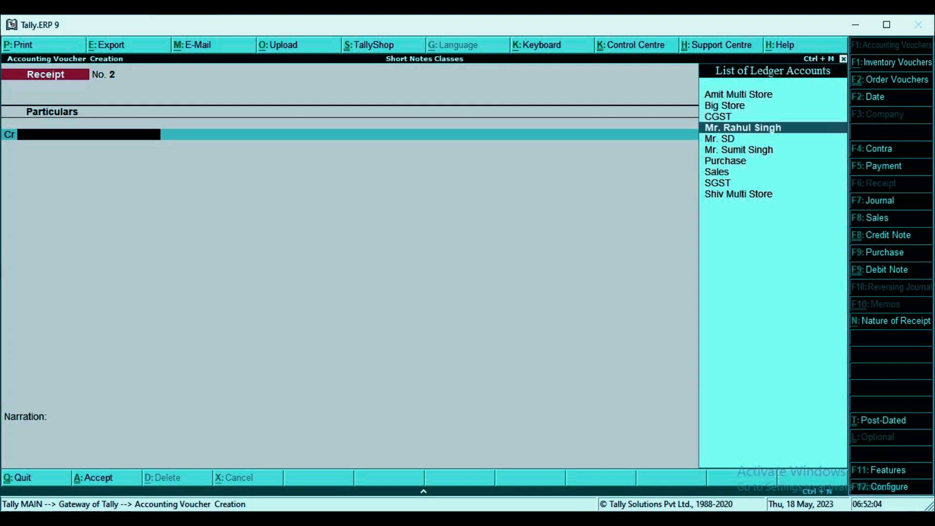
pyautogui.press('Return')
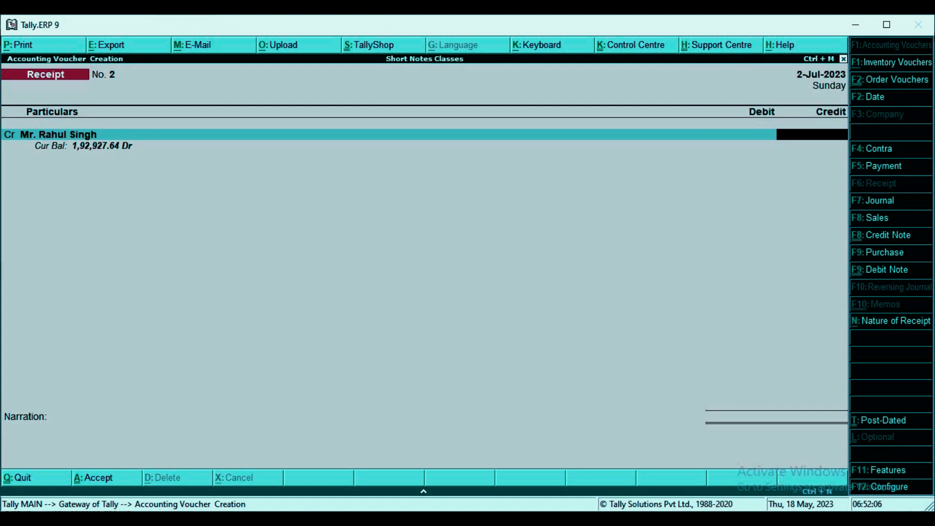
pyautogui.write('192927.64')
pyautogui.press('Return')
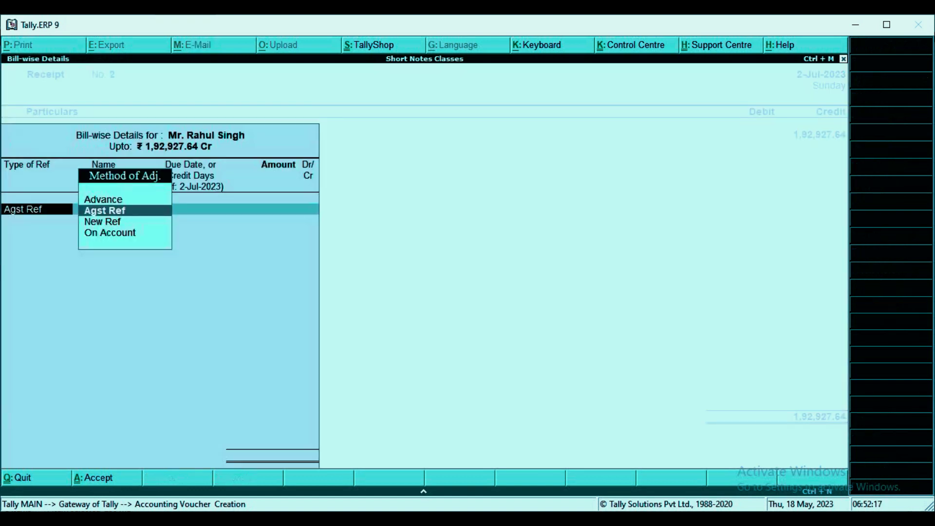
# Allocate the full receipt amount as Agst Ref to the customer's pending sales bill in the bill-wise details.
pyautogui.press('Return')
pyautogui.press('Return')
pyautogui.press('Return')
pyautogui.press('Return')
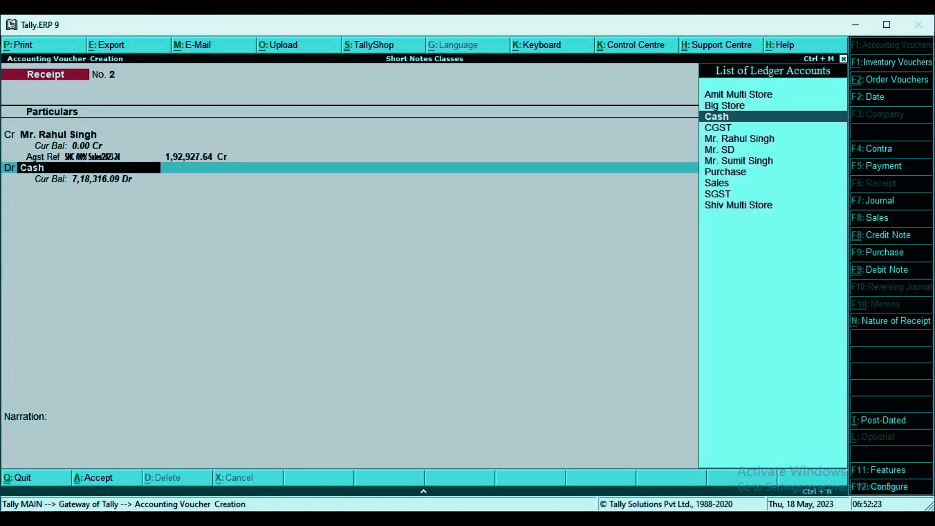
# Save the receipt with Cash debited 1,92,927.64 and no narration, and return to a blank Sales Order voucher.
pyautogui.press('Return')
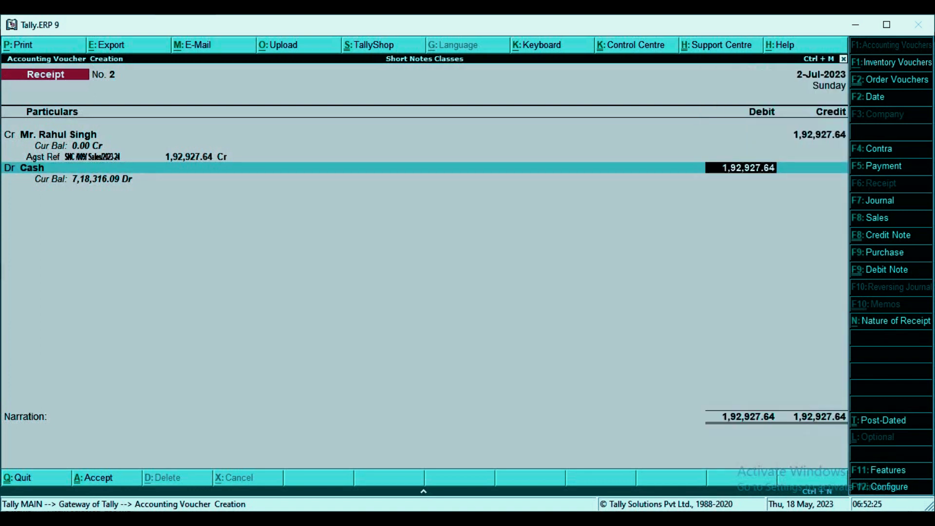
pyautogui.press('Return')
pyautogui.press('Return')
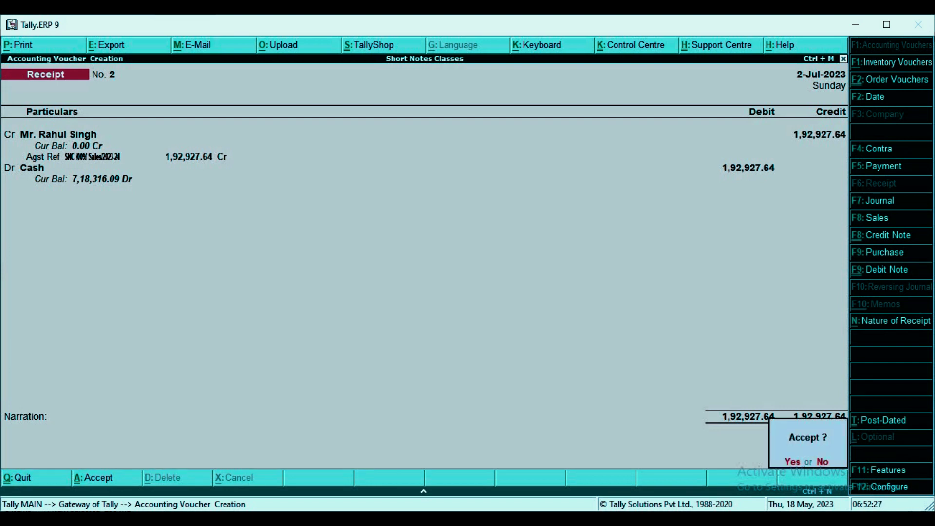
pyautogui.press('Return')
pyautogui.hotkey('alt', 'F8')
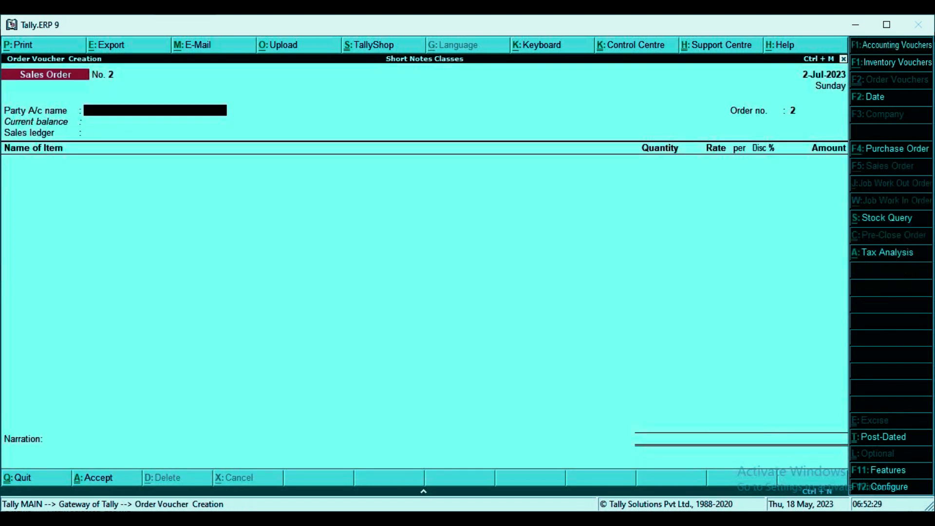